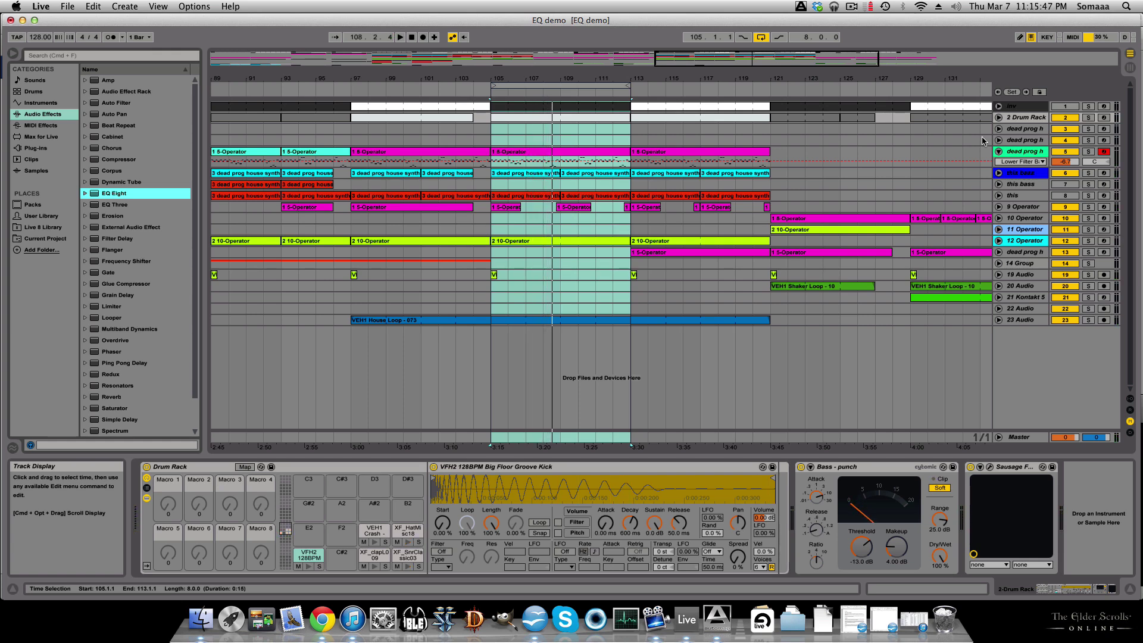
Step: Solo the Drum Rack track during playback of the bar 105 loop and insert an EQ Eight directly before the Bass - punch device
{"action": "left_click", "coordinate": [586, 85]}
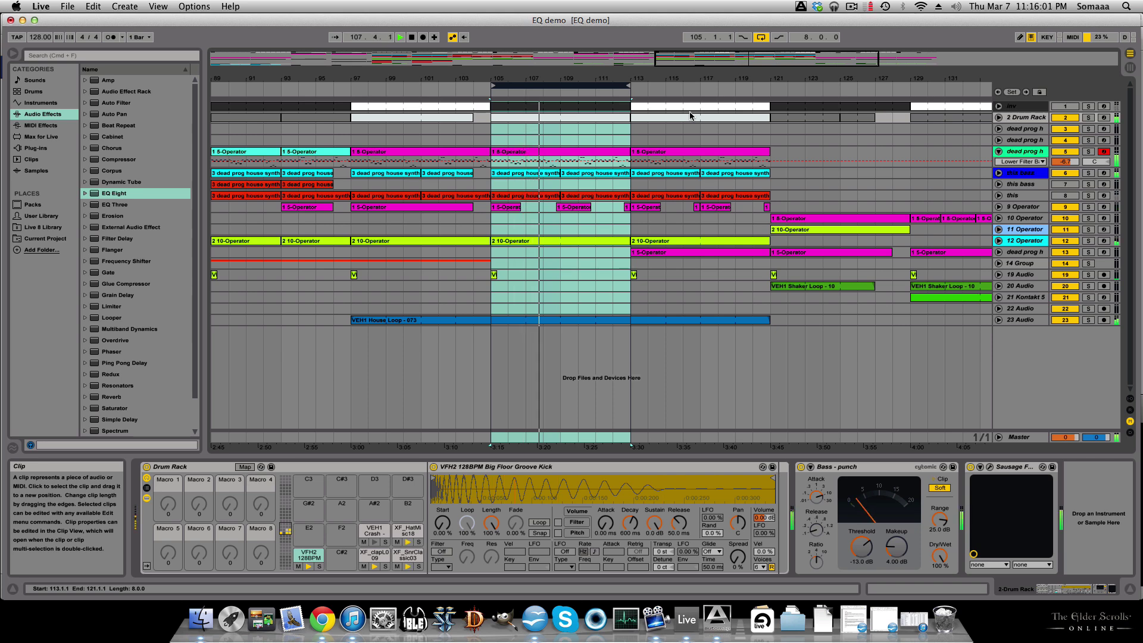
{"action": "left_click", "coordinate": [1088, 118]}
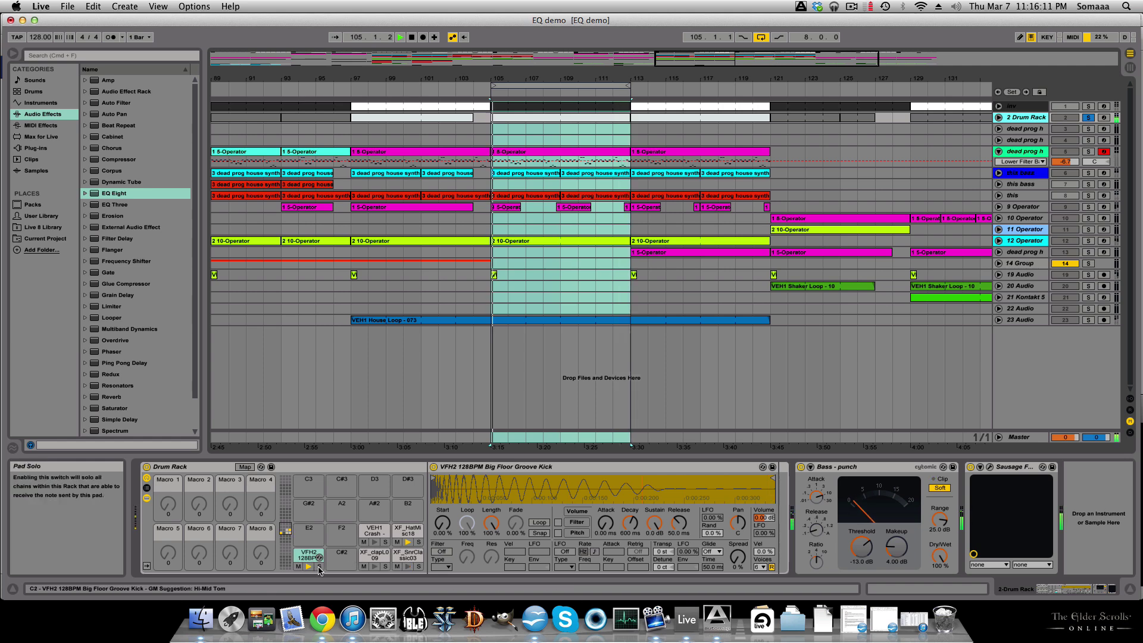
{"action": "left_click", "coordinate": [97, 193]}
{"action": "double_click", "coordinate": [98, 194]}
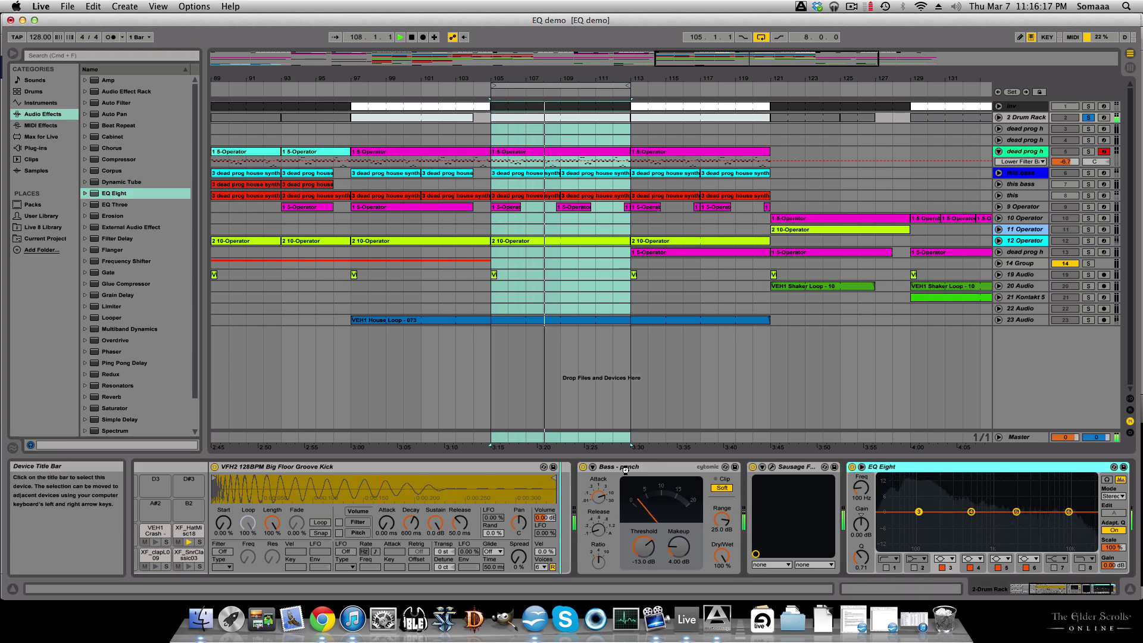
{"action": "left_click_drag", "start_coordinate": [625, 470], "coordinate": [610, 493]}
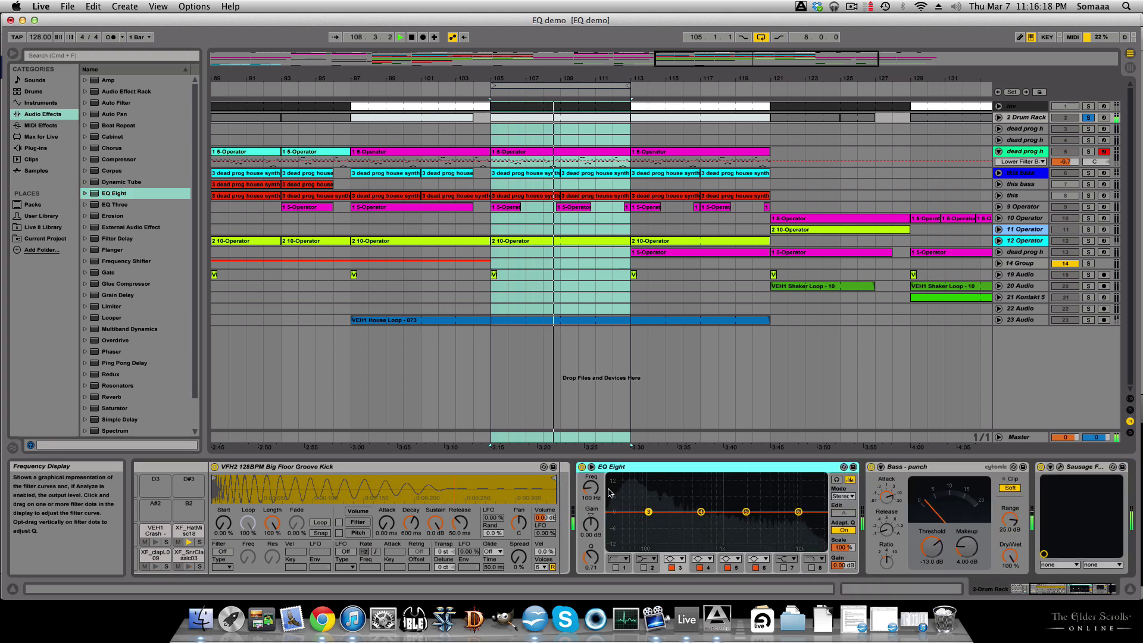
Step: Enable band 1 of the new EQ Eight as a low cut at 38.7 Hz
{"action": "left_click", "coordinate": [616, 567]}
{"action": "left_click_drag", "start_coordinate": [619, 521], "coordinate": [617, 519]}
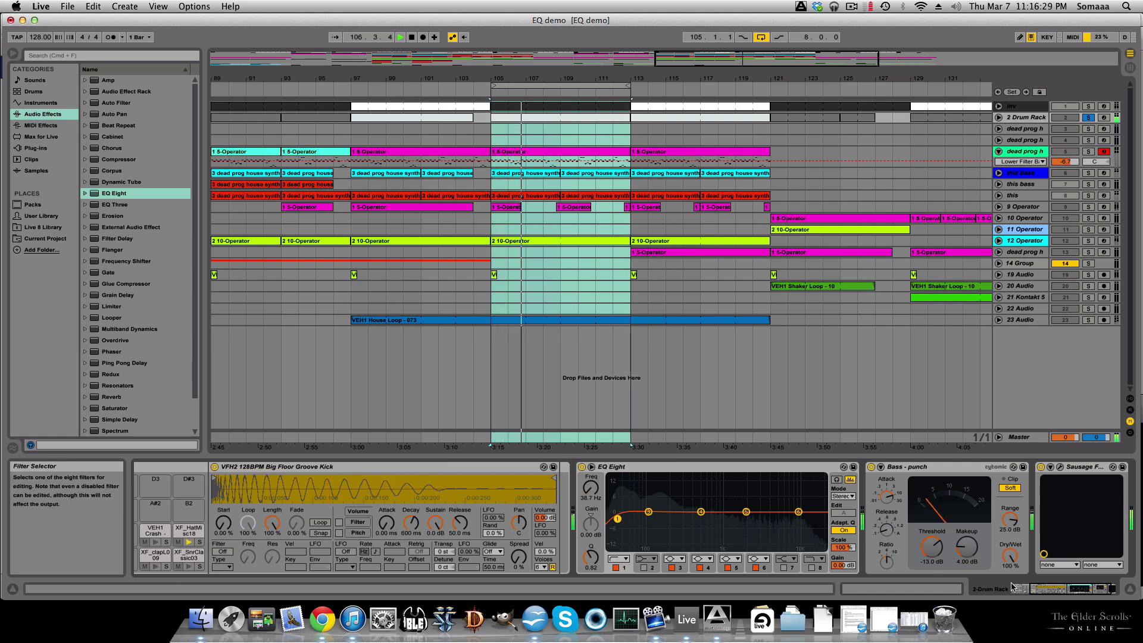
Step: Solo the XF_clapL009 pad and move the EQ Eight into the kick pad's own device chain
{"action": "left_click_drag", "start_coordinate": [1034, 588], "coordinate": [1020, 588]}
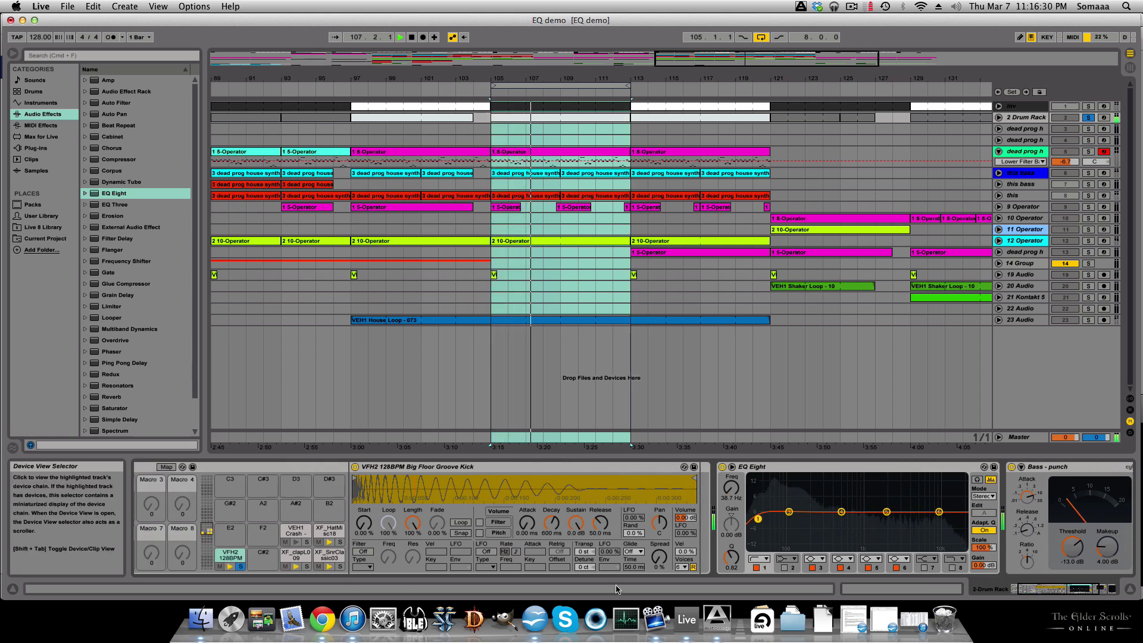
{"action": "left_click", "coordinate": [288, 557]}
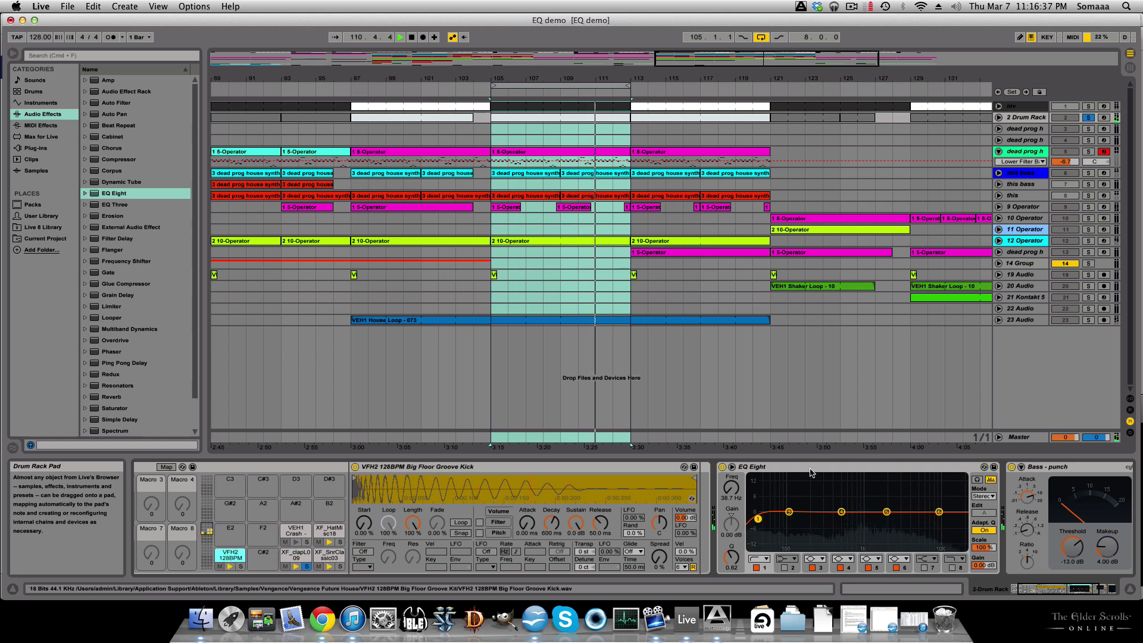
{"action": "left_click", "coordinate": [719, 474]}
{"action": "left_click_drag", "start_coordinate": [720, 474], "coordinate": [699, 474]}
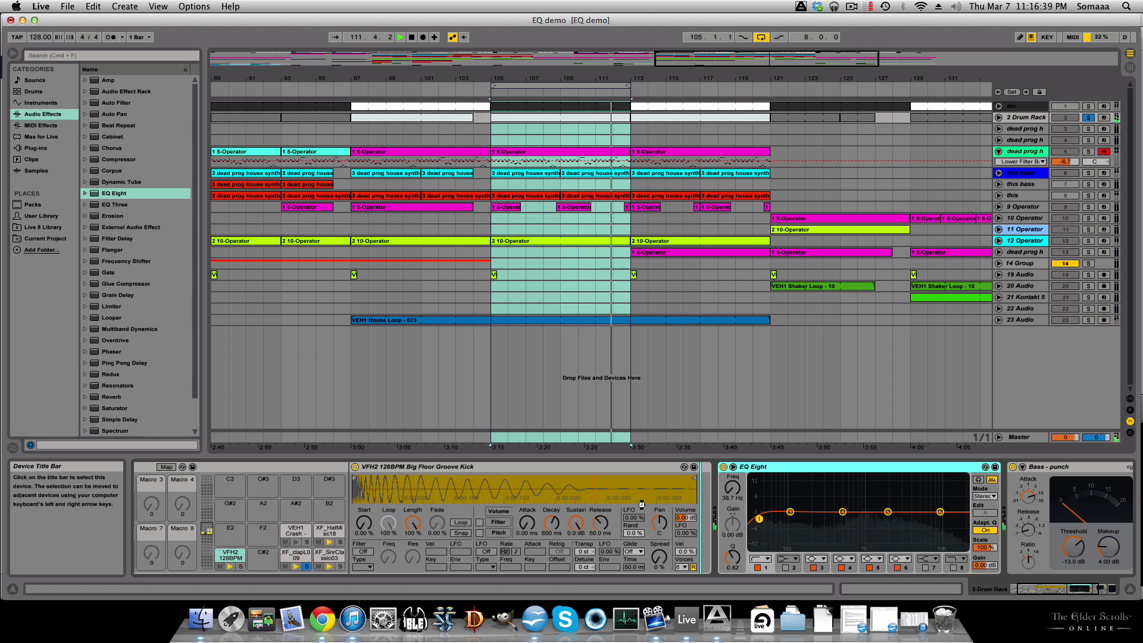
{"action": "left_click_drag", "start_coordinate": [646, 505], "coordinate": [643, 506]}
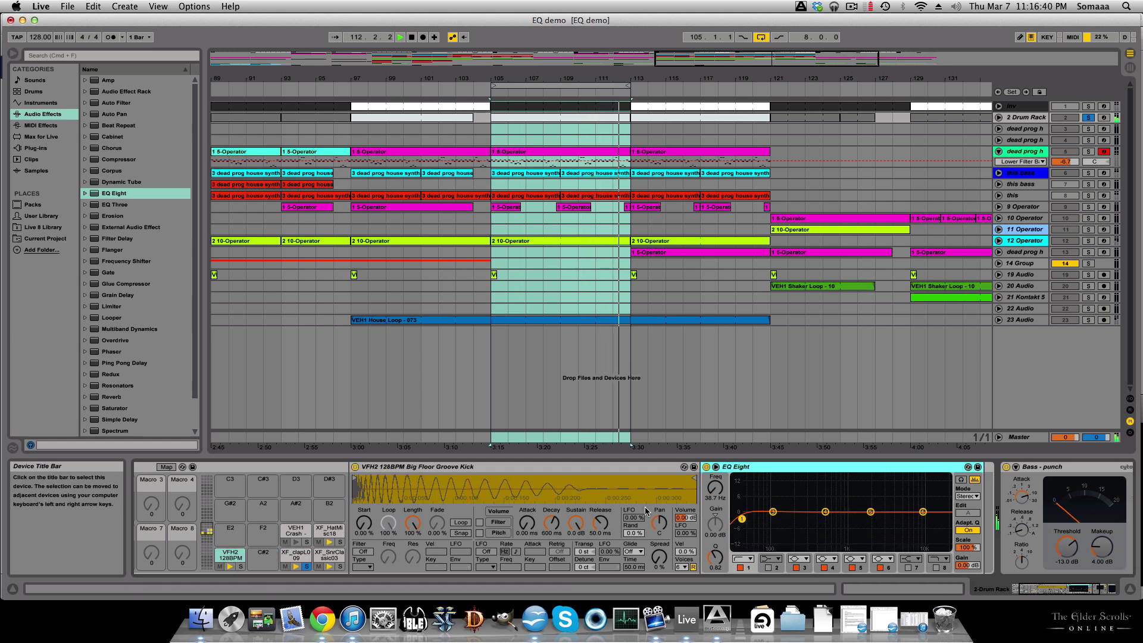
Step: Add an EQ Eight to the XF_clapL009 pad's chain and enable its band 1 low cut at 440 Hz
{"action": "left_click", "coordinate": [296, 558]}
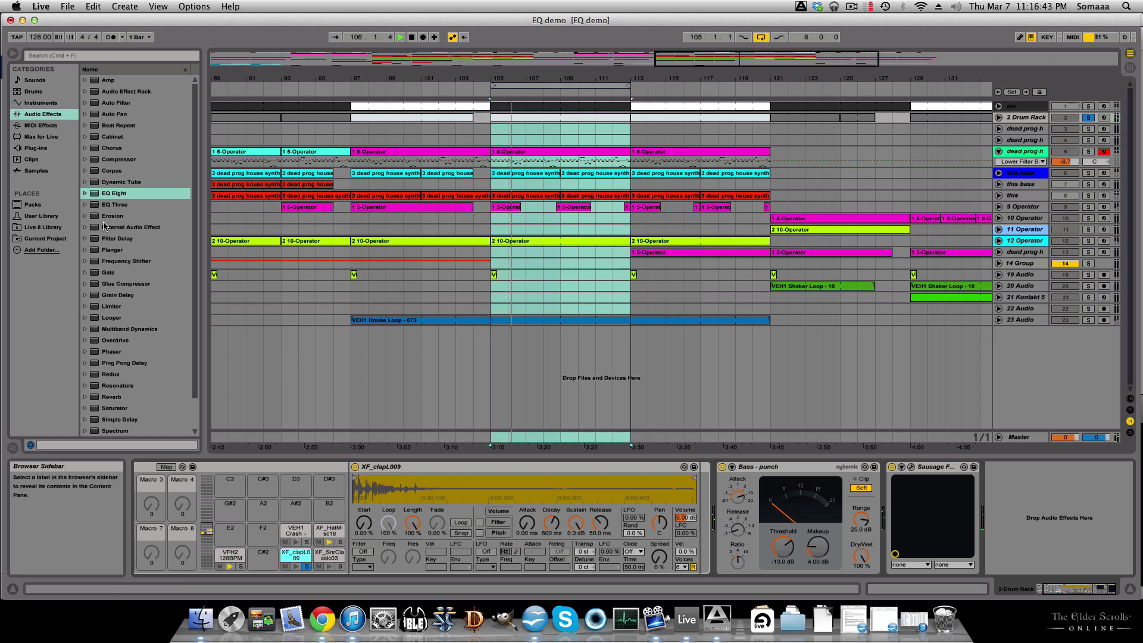
{"action": "left_click_drag", "start_coordinate": [99, 197], "coordinate": [705, 499]}
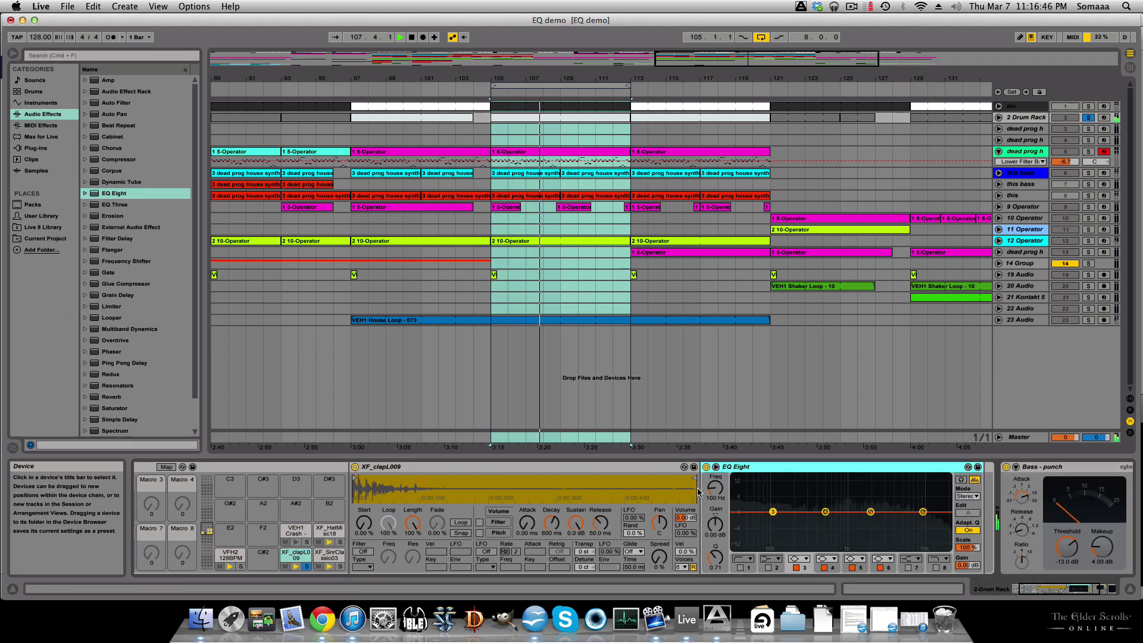
{"action": "left_click", "coordinate": [772, 512]}
{"action": "left_click", "coordinate": [741, 567]}
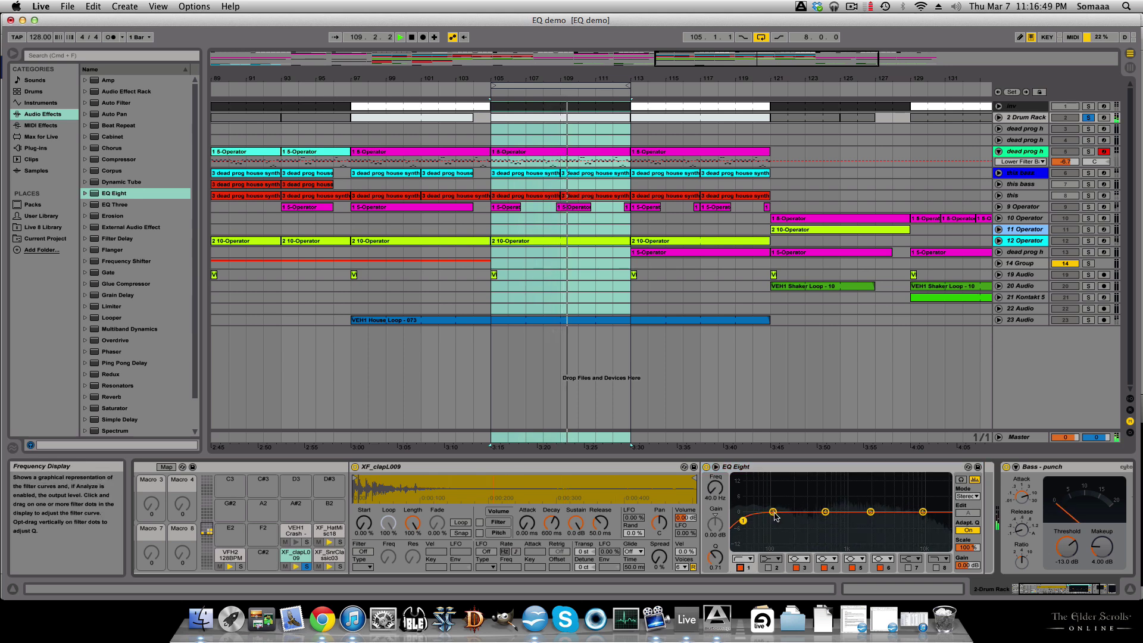
{"action": "left_click_drag", "start_coordinate": [744, 522], "coordinate": [821, 517]}
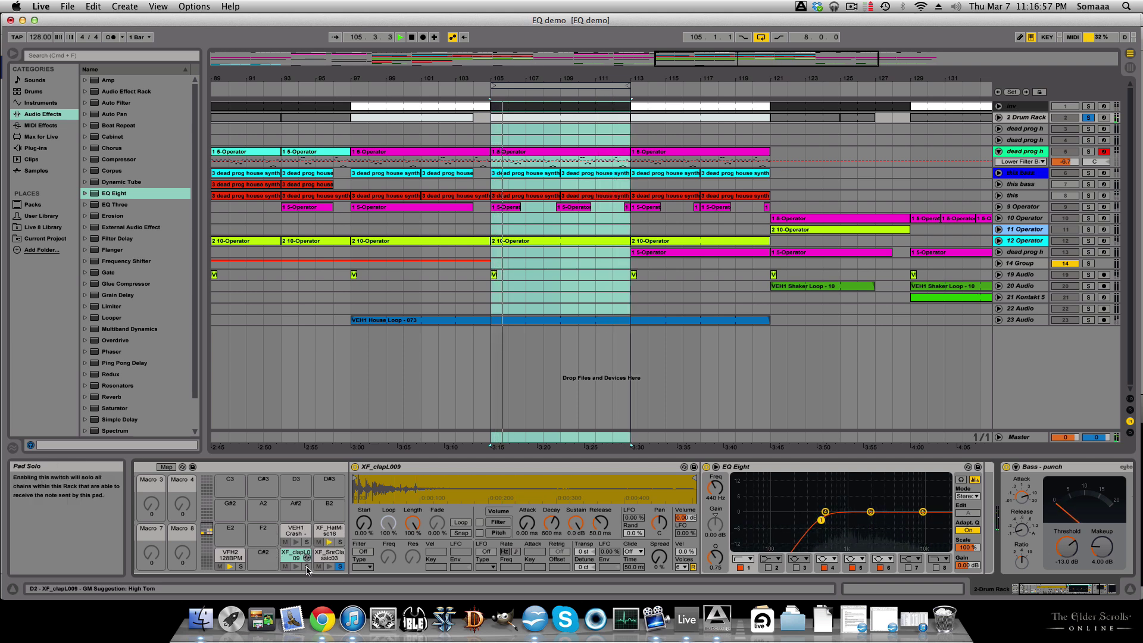
Step: Solo the XF_SnrClassic03 pad, with an EQ Eight before its compressor, and enable the band 1 low cut at 134 Hz
{"action": "left_click", "coordinate": [327, 558]}
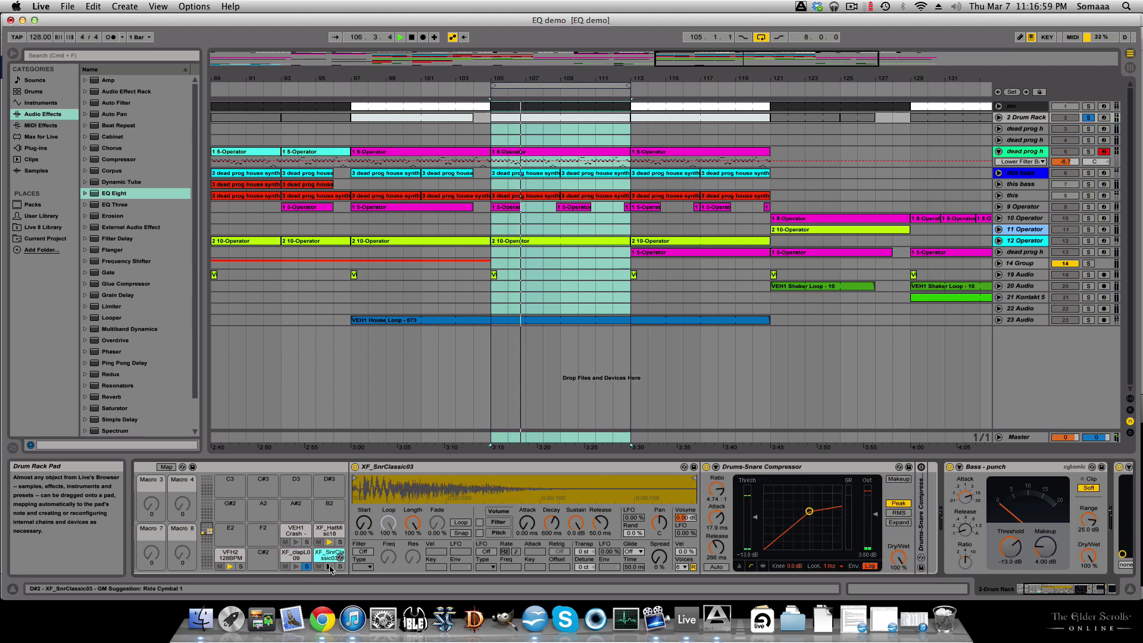
{"action": "left_click", "coordinate": [340, 566]}
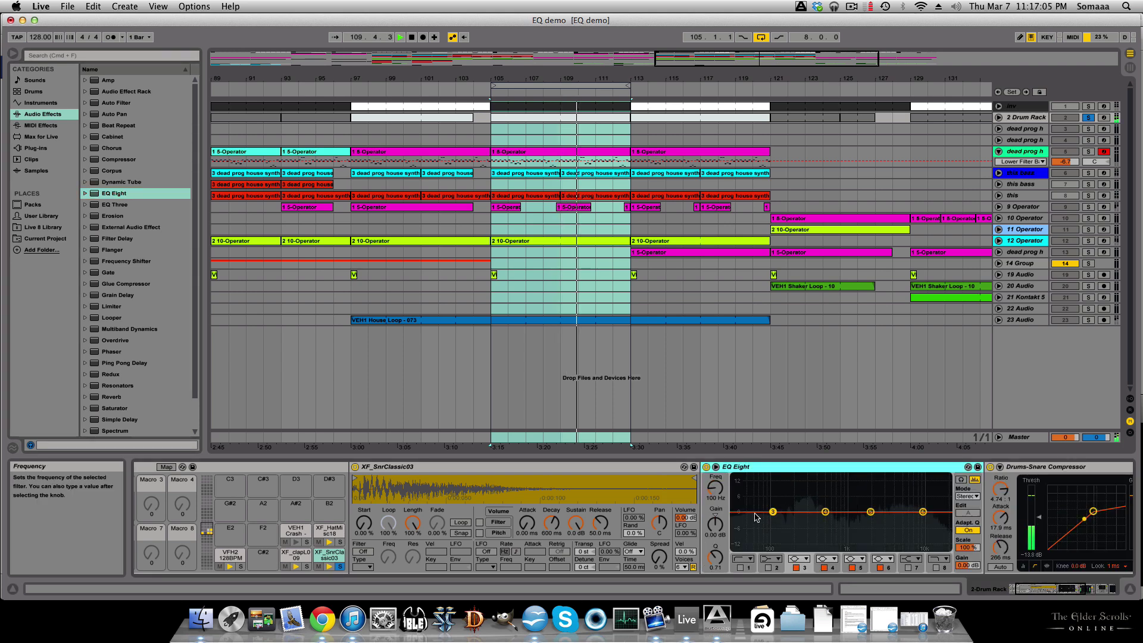
{"action": "left_click", "coordinate": [773, 511]}
{"action": "left_click", "coordinate": [740, 568]}
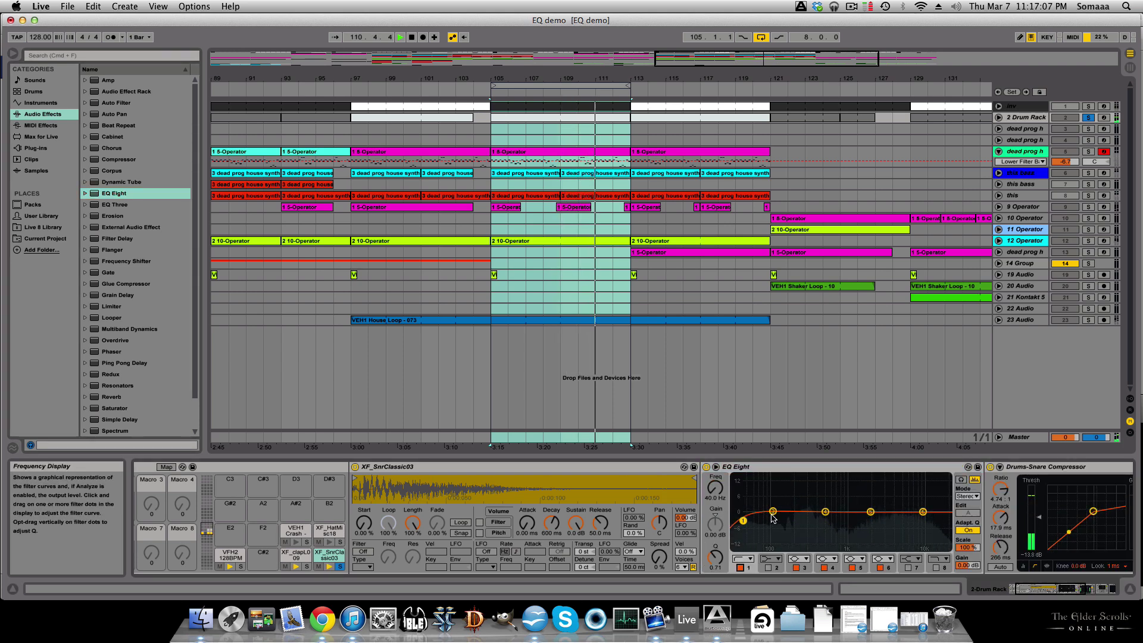
{"action": "left_click_drag", "start_coordinate": [743, 521], "coordinate": [782, 521]}
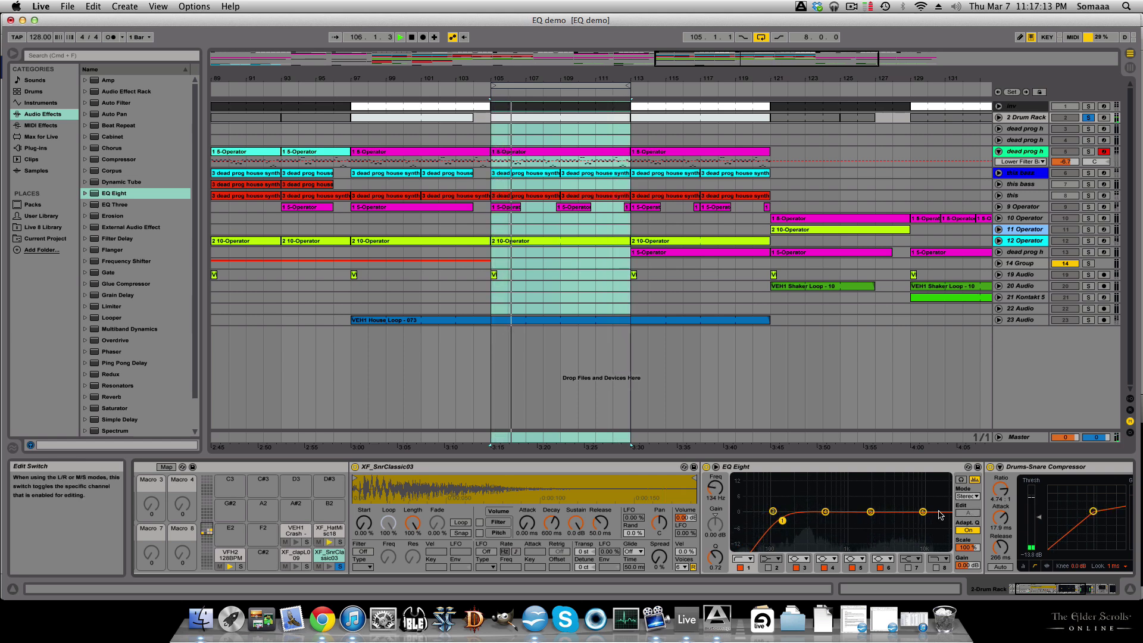
Step: Boost band 6 of the snare's EQ Eight by 2.11 dB at 5.59 kHz and enable the band 8 high cut at 20.1 kHz
{"action": "left_click_drag", "start_coordinate": [923, 512], "coordinate": [904, 506]}
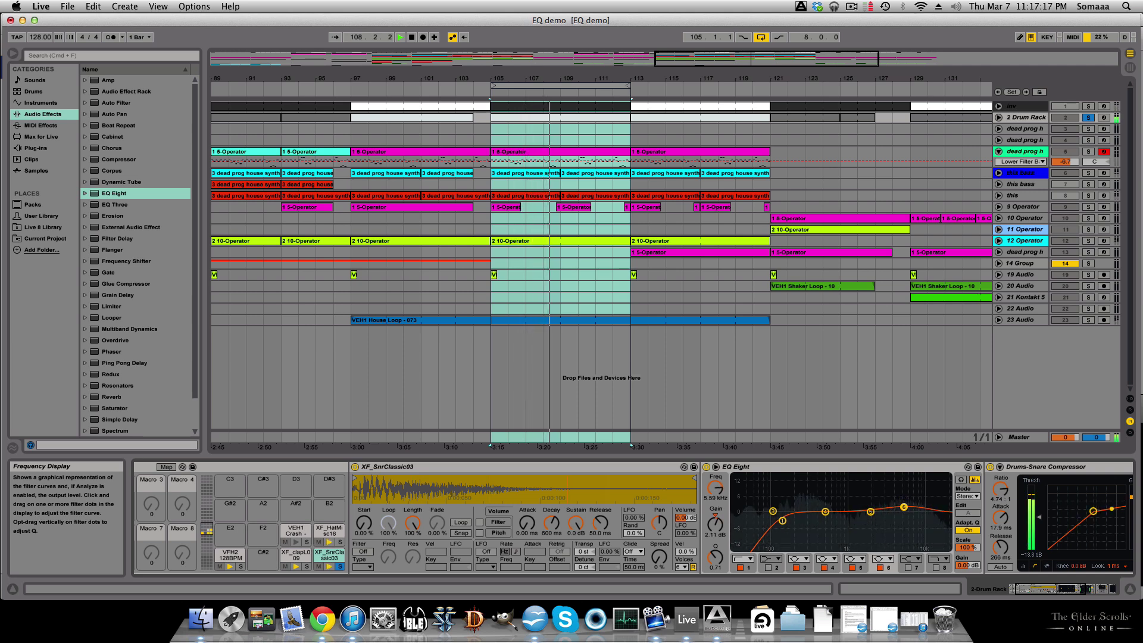
{"action": "left_click", "coordinate": [769, 568]}
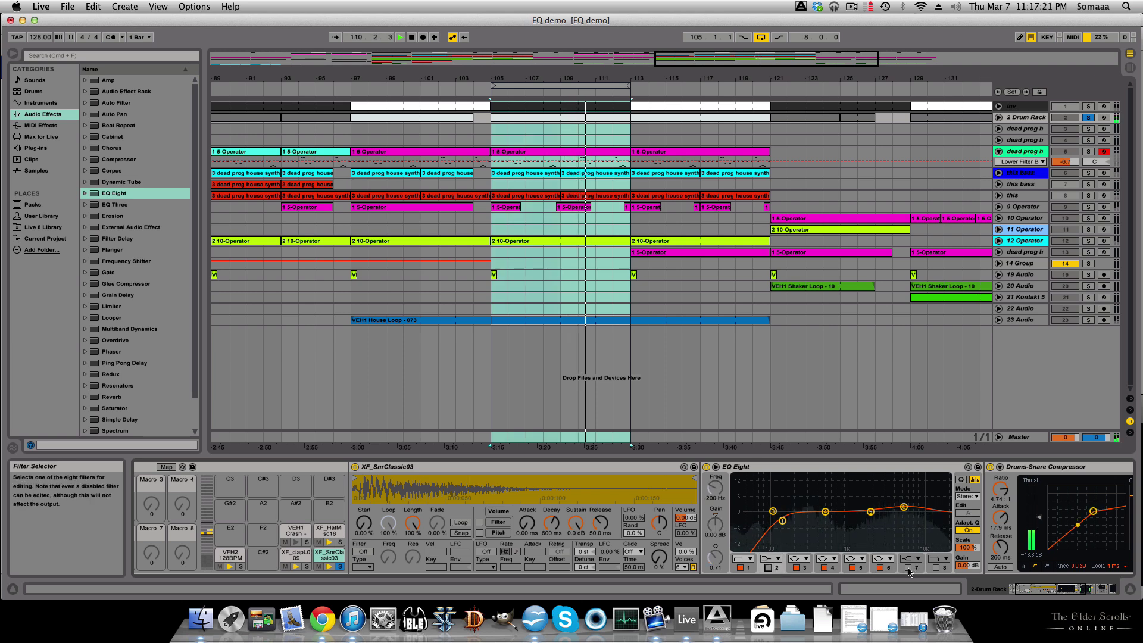
{"action": "left_click", "coordinate": [936, 568]}
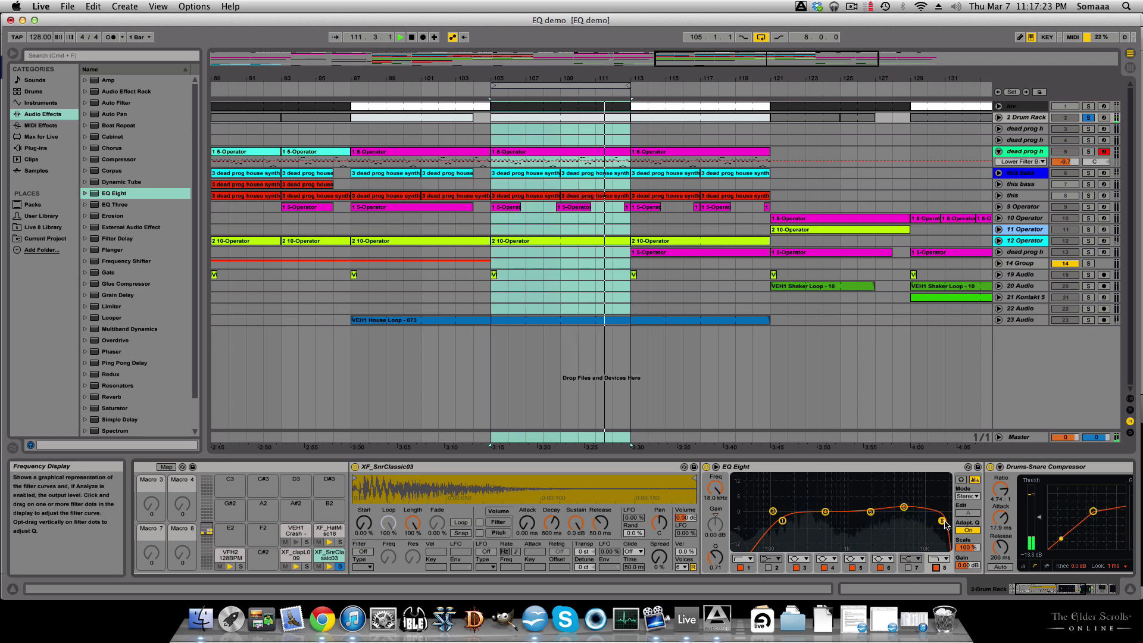
{"action": "left_click_drag", "start_coordinate": [942, 521], "coordinate": [946, 520]}
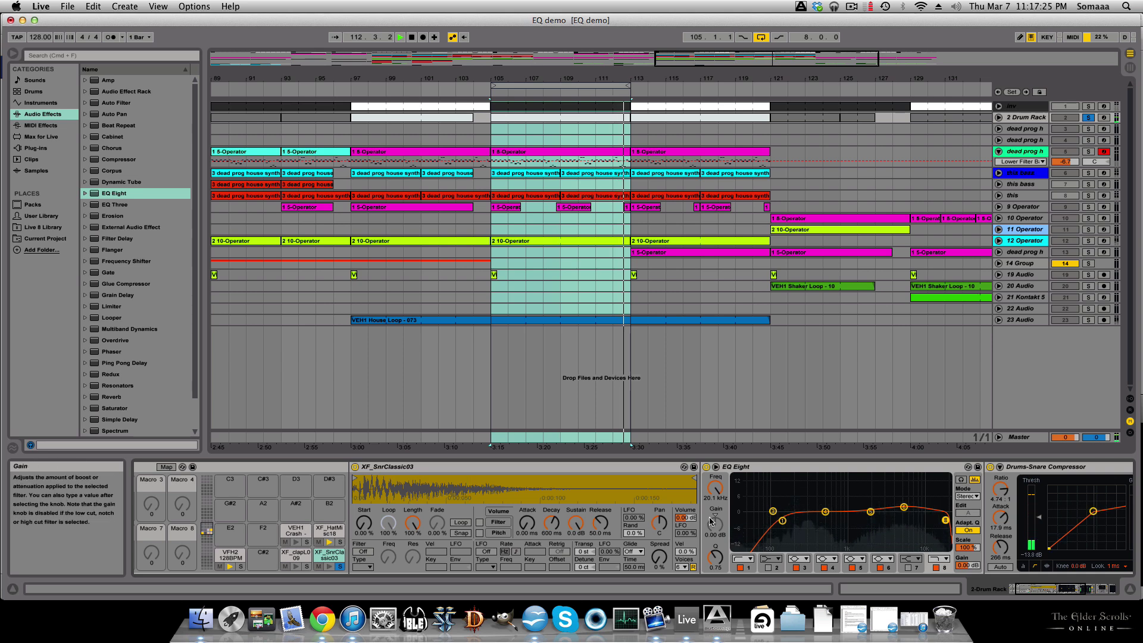
Step: Select the XF_HatMisc18 pad and insert an EQ Eight before the Reverb in its chain
{"action": "left_click", "coordinate": [330, 532]}
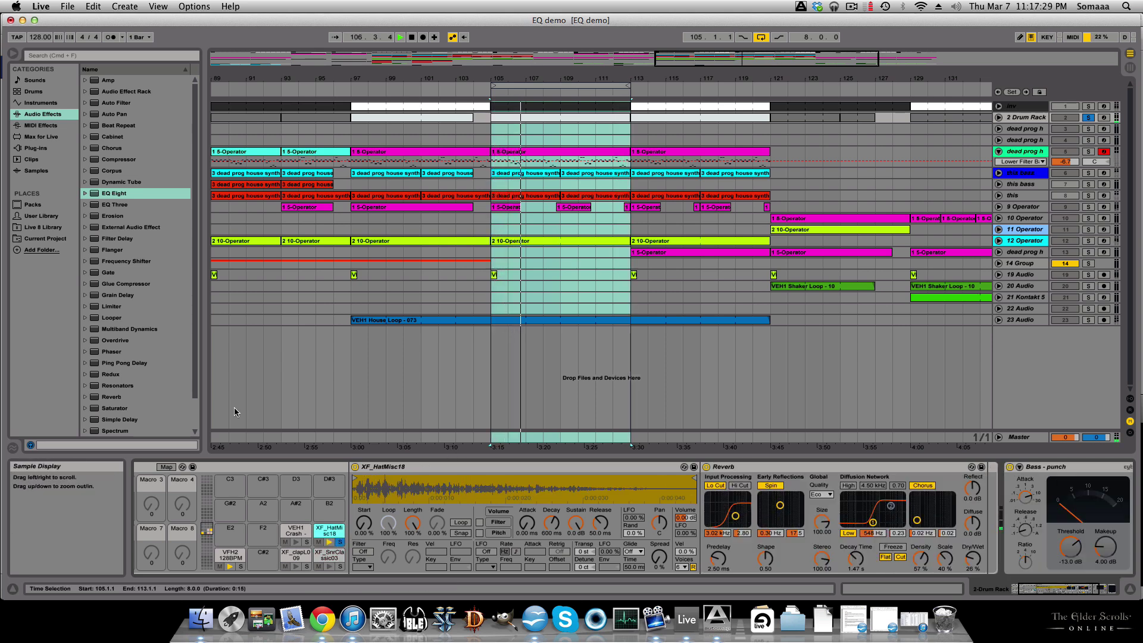
{"action": "left_click_drag", "start_coordinate": [93, 195], "coordinate": [534, 410]}
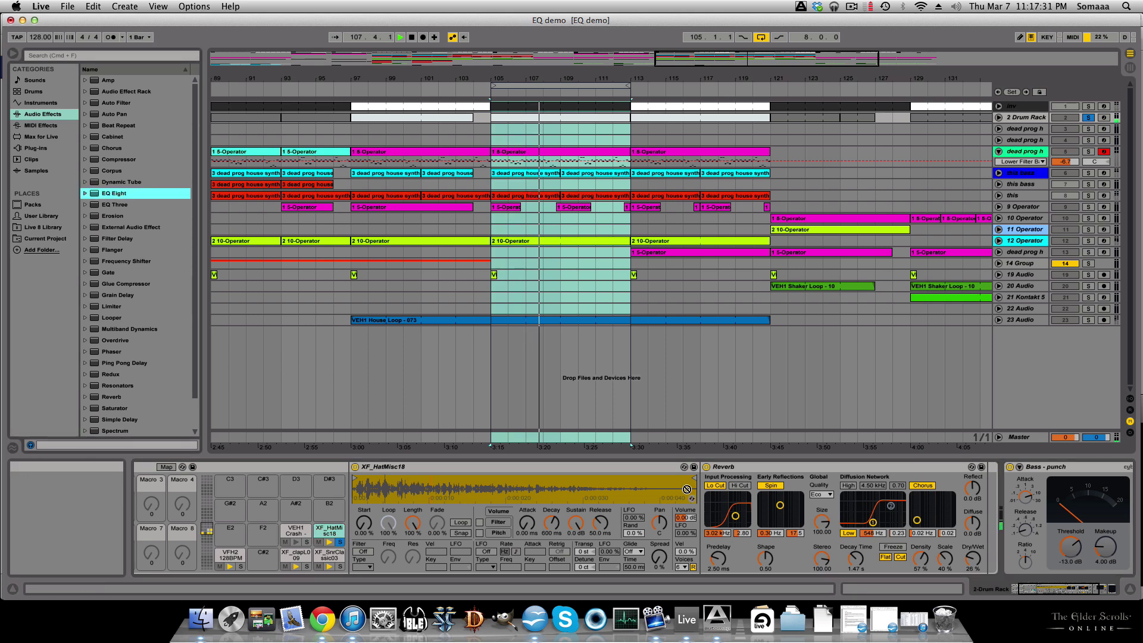
{"action": "left_click_drag", "start_coordinate": [686, 488], "coordinate": [703, 482]}
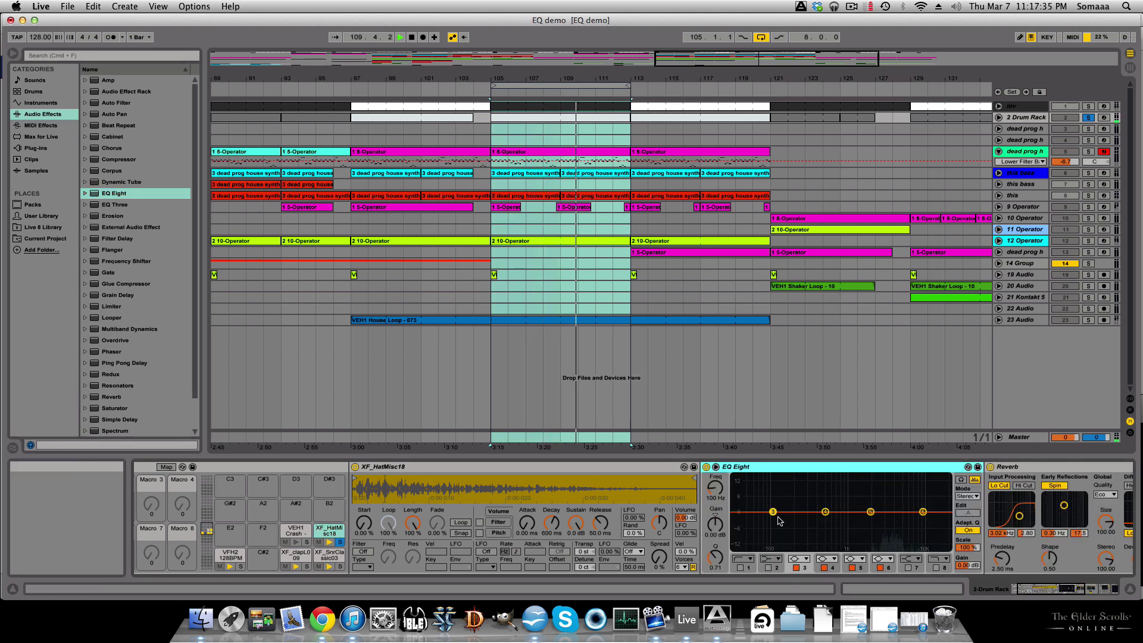
Step: Change band 3 of the hat's EQ Eight to a low cut at 2.69 kHz and enable the band 8 high cut at 19.4 kHz
{"action": "left_click_drag", "start_coordinate": [773, 511], "coordinate": [781, 512]}
{"action": "left_click", "coordinate": [793, 559]}
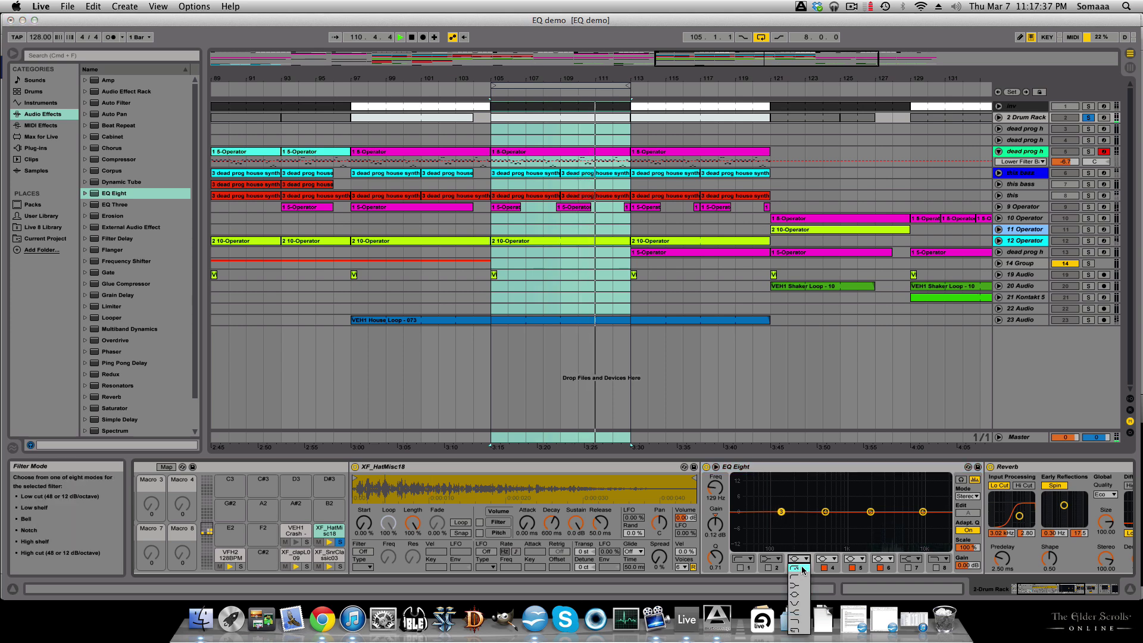
{"action": "left_click", "coordinate": [803, 570]}
{"action": "left_click_drag", "start_coordinate": [781, 512], "coordinate": [874, 519]}
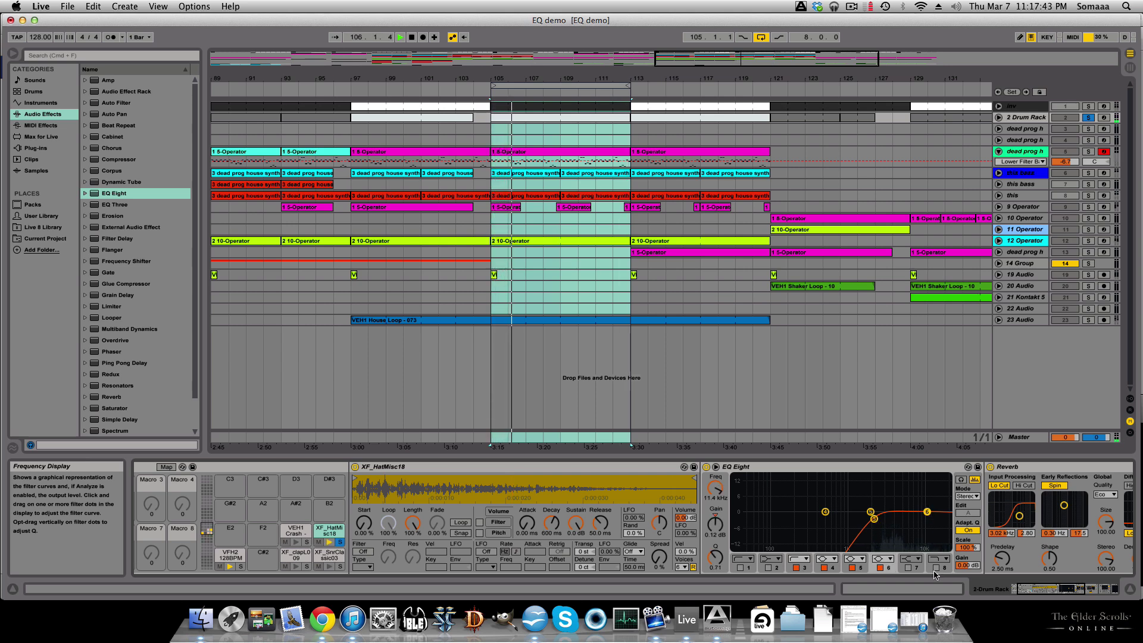
{"action": "left_click", "coordinate": [937, 568]}
{"action": "mouse_move", "coordinate": [942, 521]}
{"action": "left_mouse_down"}
{"action": "mouse_move", "coordinate": [931, 518]}
{"action": "mouse_move", "coordinate": [944, 520]}
{"action": "left_mouse_up"}
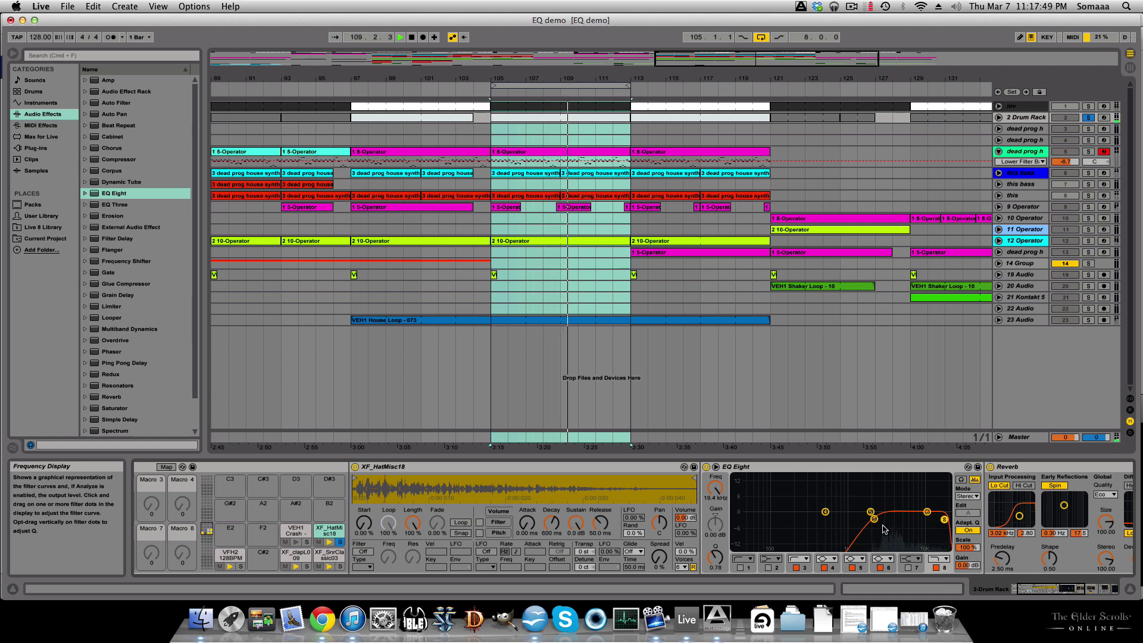
{"action": "left_click_drag", "start_coordinate": [875, 518], "coordinate": [880, 517]}
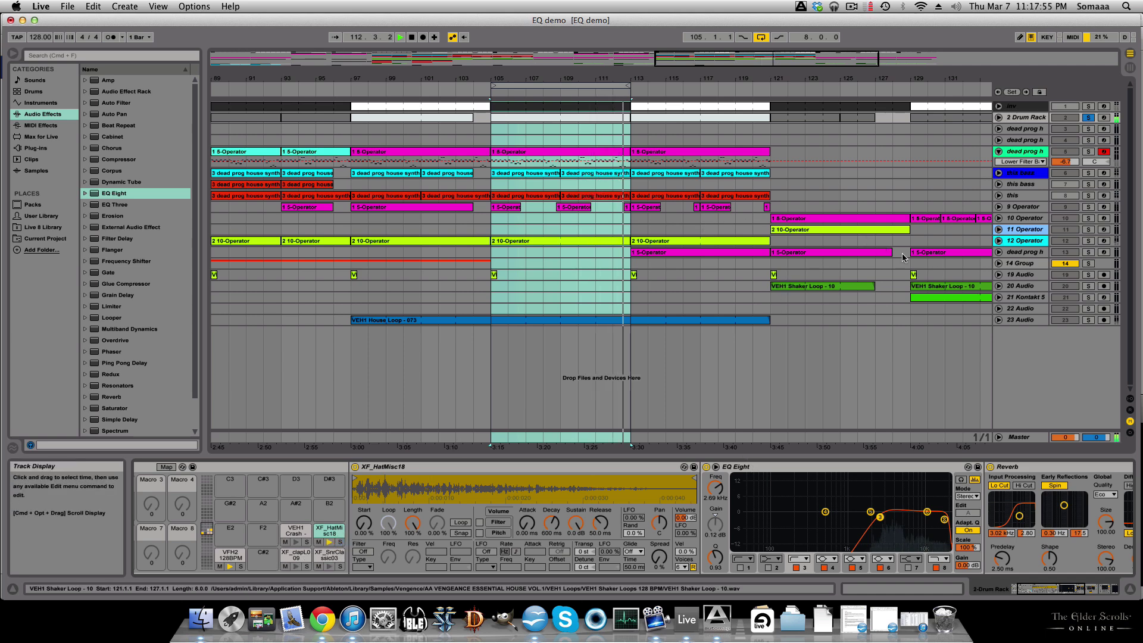
Step: Solo track 5, the dead prog house synth, and add an EQ Eight after its Limiter with the band 1 low cut enabled and raised
{"action": "left_click", "coordinate": [1088, 151]}
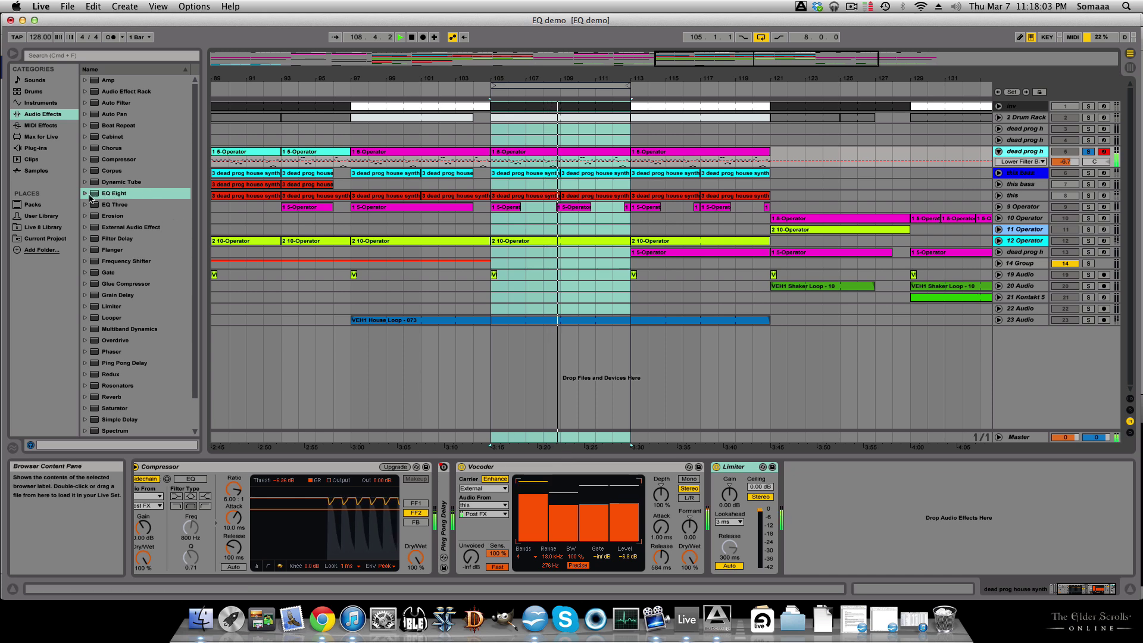
{"action": "left_click_drag", "start_coordinate": [95, 196], "coordinate": [814, 520]}
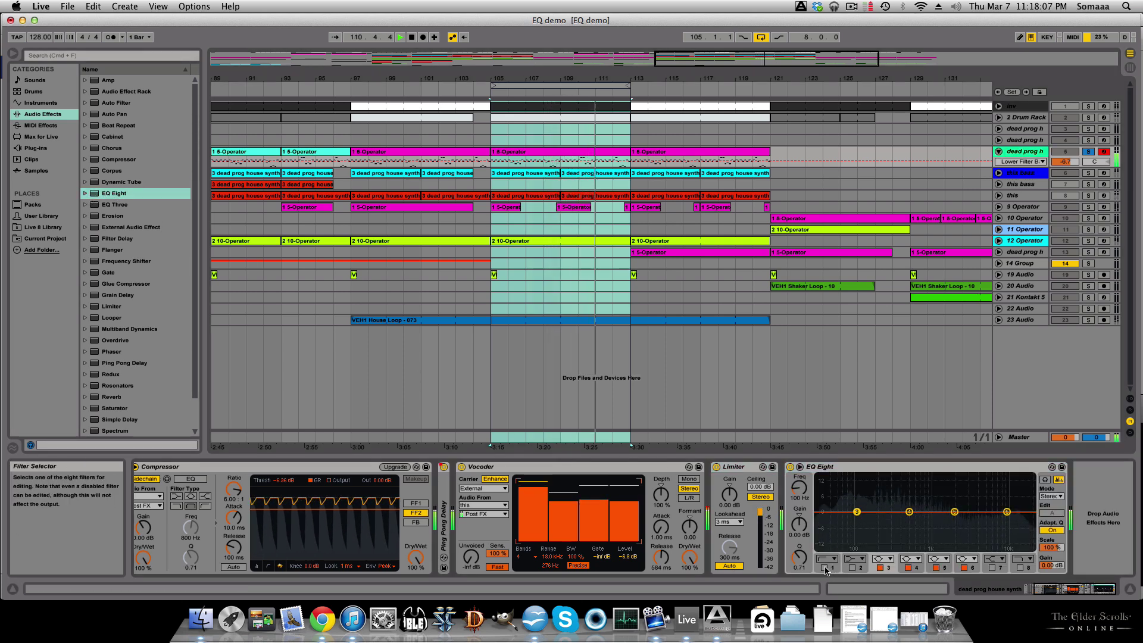
{"action": "left_click", "coordinate": [824, 568]}
{"action": "left_click_drag", "start_coordinate": [827, 520], "coordinate": [889, 518]}
Step: Solo the track 6 bass and set its EQ Eight to a band 8 high cut at 190 Hz and a band 1 low cut at 49.2 Hz
{"action": "left_click", "coordinate": [1093, 174]}
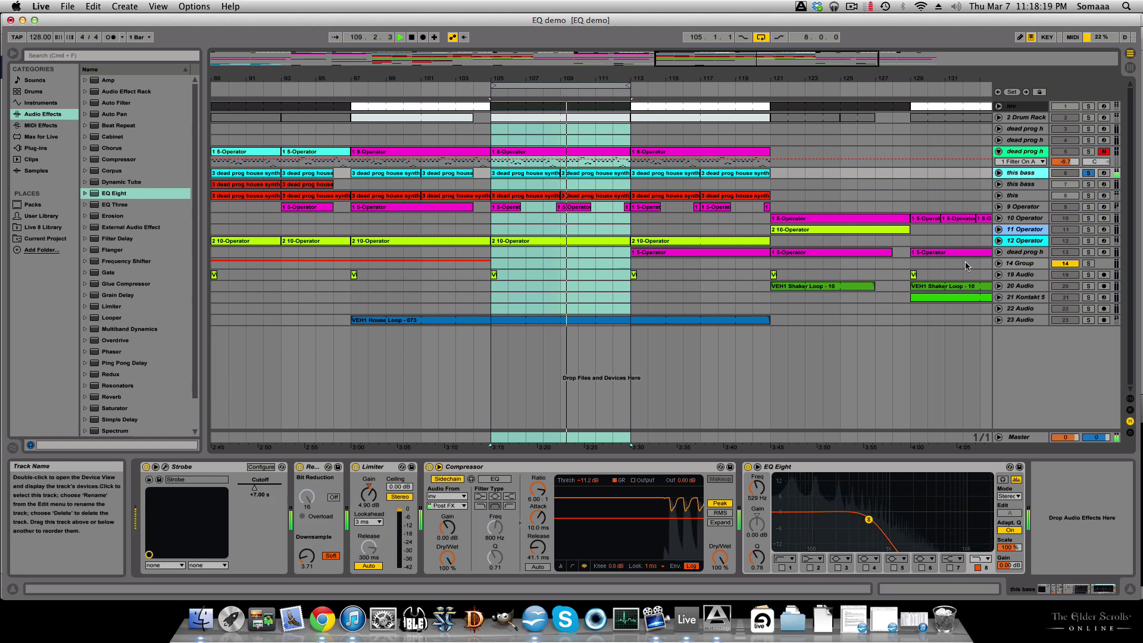
{"action": "left_click_drag", "start_coordinate": [863, 519], "coordinate": [841, 518]}
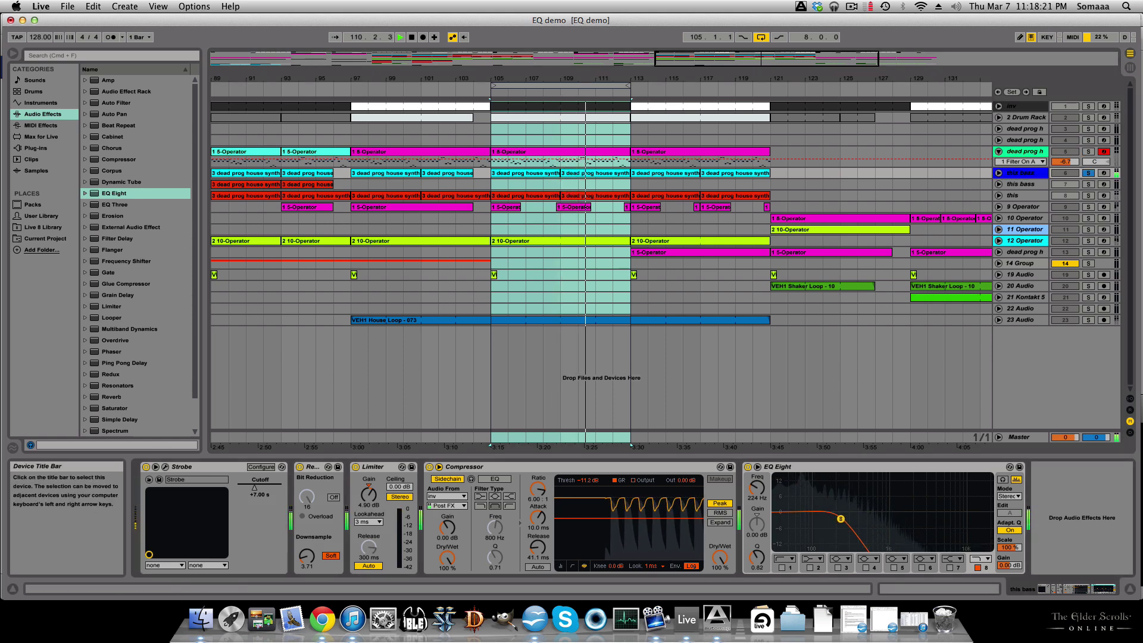
{"action": "left_click", "coordinate": [781, 567]}
{"action": "left_click", "coordinate": [786, 559]}
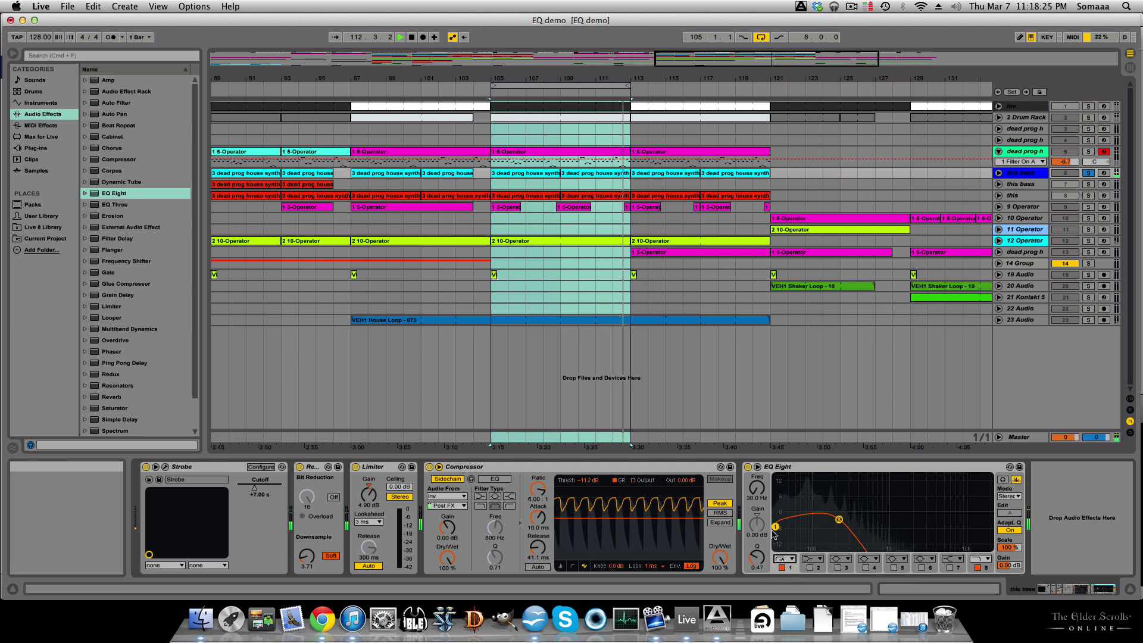
{"action": "left_click", "coordinate": [784, 569]}
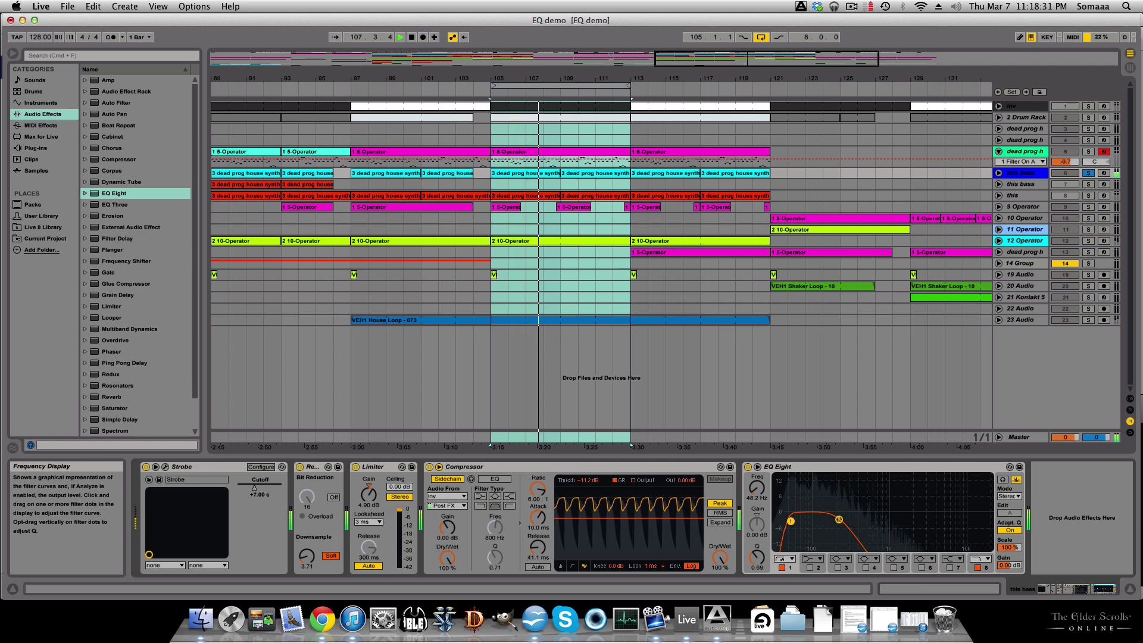
{"action": "left_click_drag", "start_coordinate": [842, 523], "coordinate": [837, 519]}
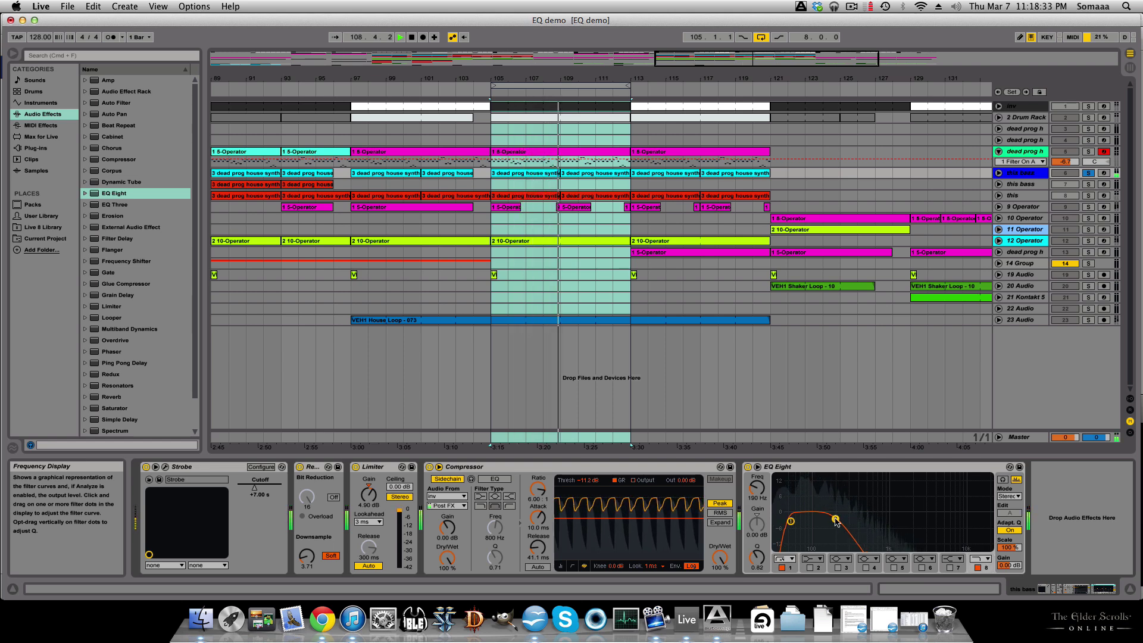
Step: Solo track 5 with the bass and set band 1 of its EQ Eight to a steep 48 dB/octave low cut at 259 Hz
{"action": "left_click", "coordinate": [1088, 151]}
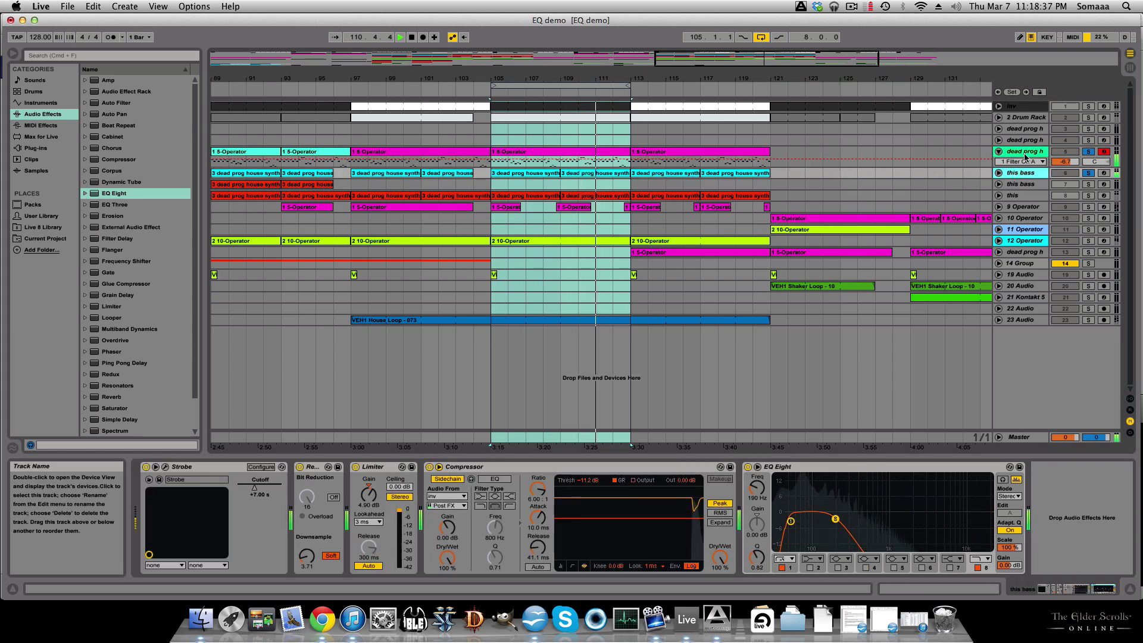
{"action": "left_click", "coordinate": [1021, 172]}
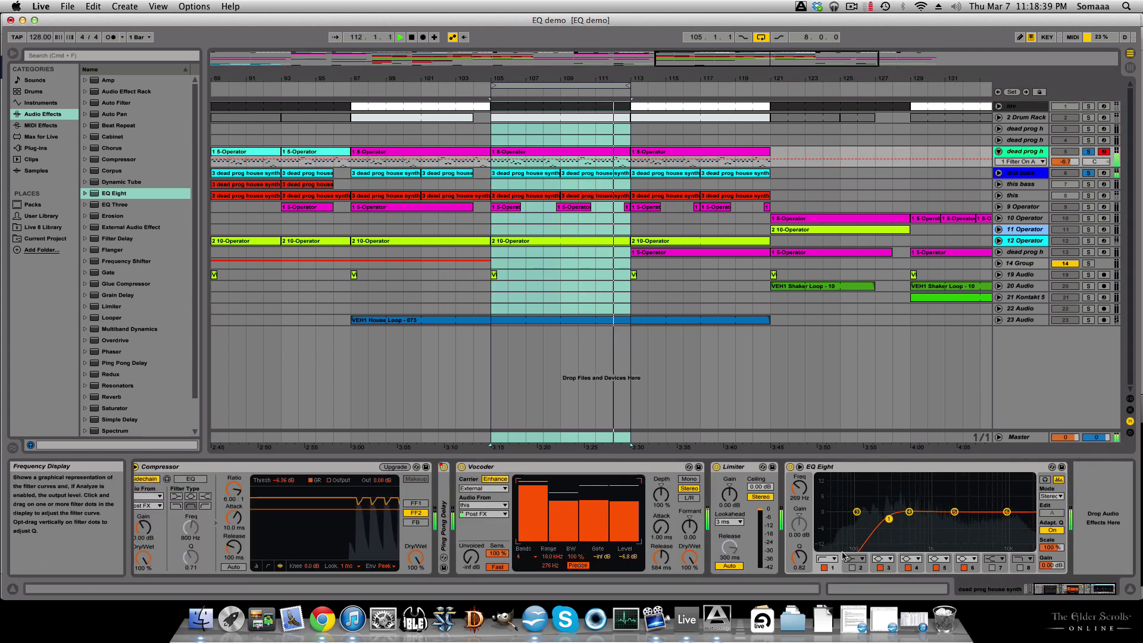
{"action": "left_click", "coordinate": [836, 559]}
{"action": "left_click", "coordinate": [826, 566]}
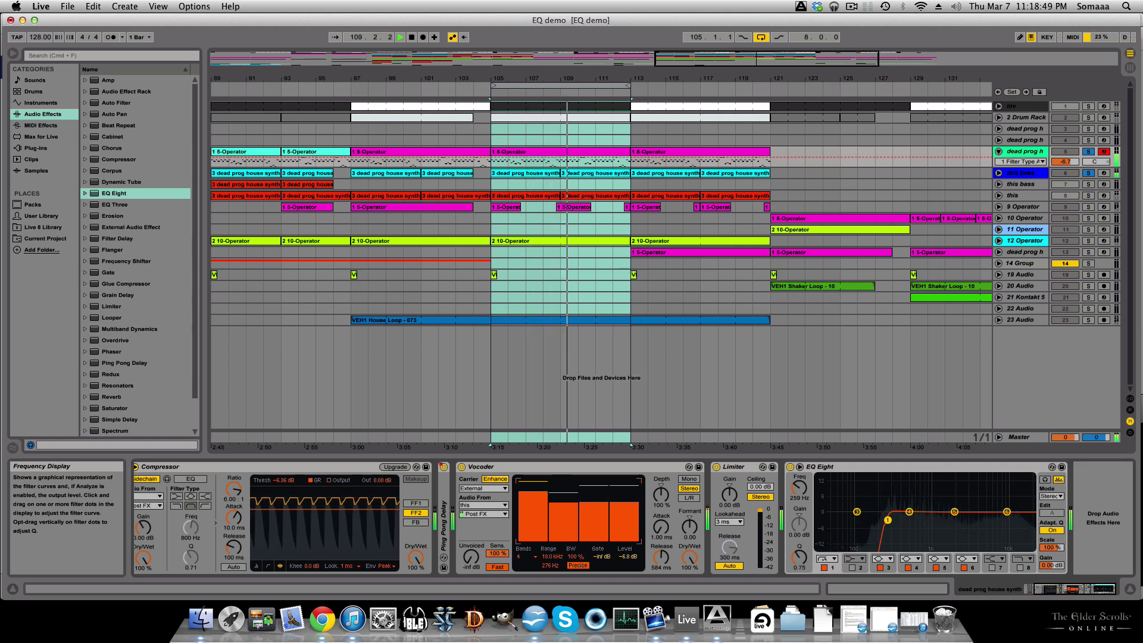
{"action": "left_click", "coordinate": [1088, 151]}
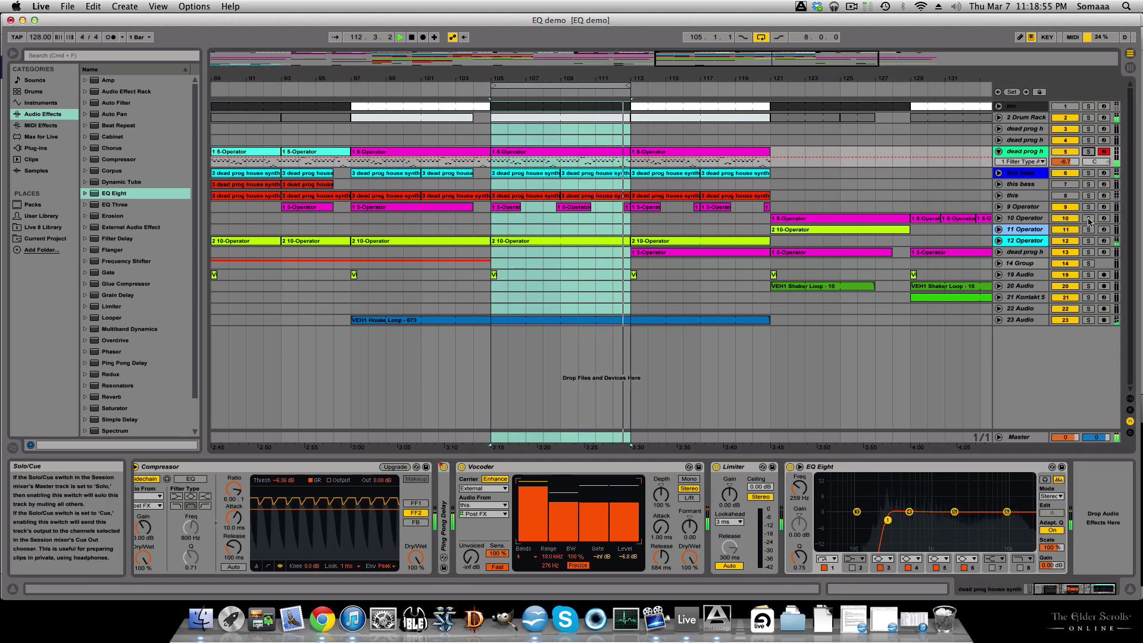
Step: Solo the 12 Operator track, add an EQ Eight after its Compressor with a band 1 low cut at 228 Hz, and unsolo it
{"action": "left_click", "coordinate": [1088, 241]}
{"action": "left_click", "coordinate": [1033, 241]}
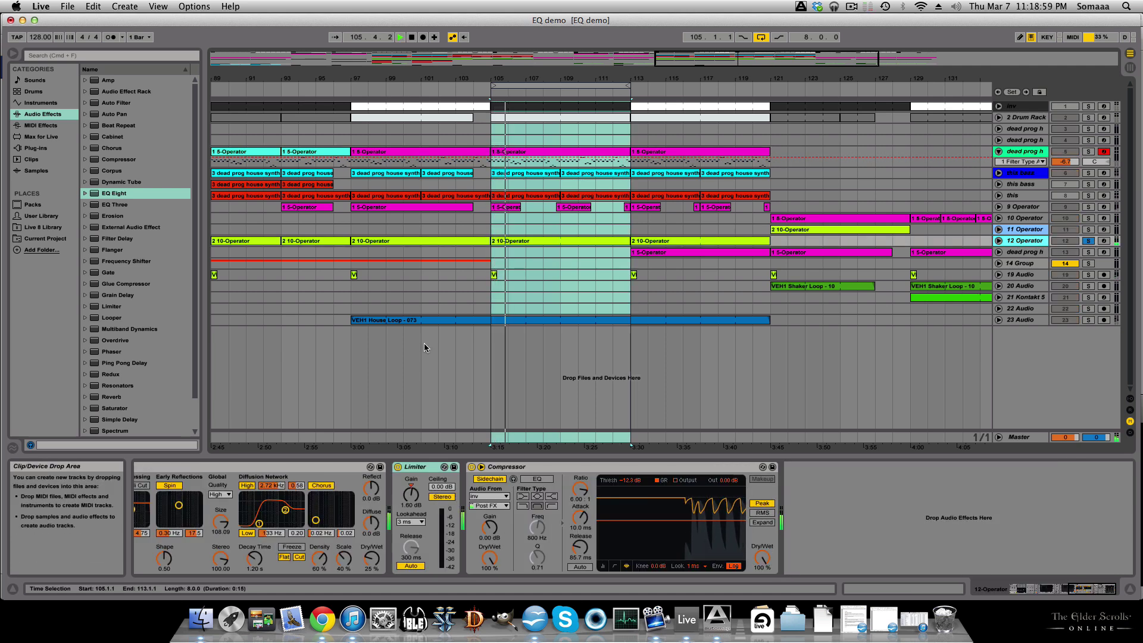
{"action": "left_click_drag", "start_coordinate": [113, 194], "coordinate": [834, 515]}
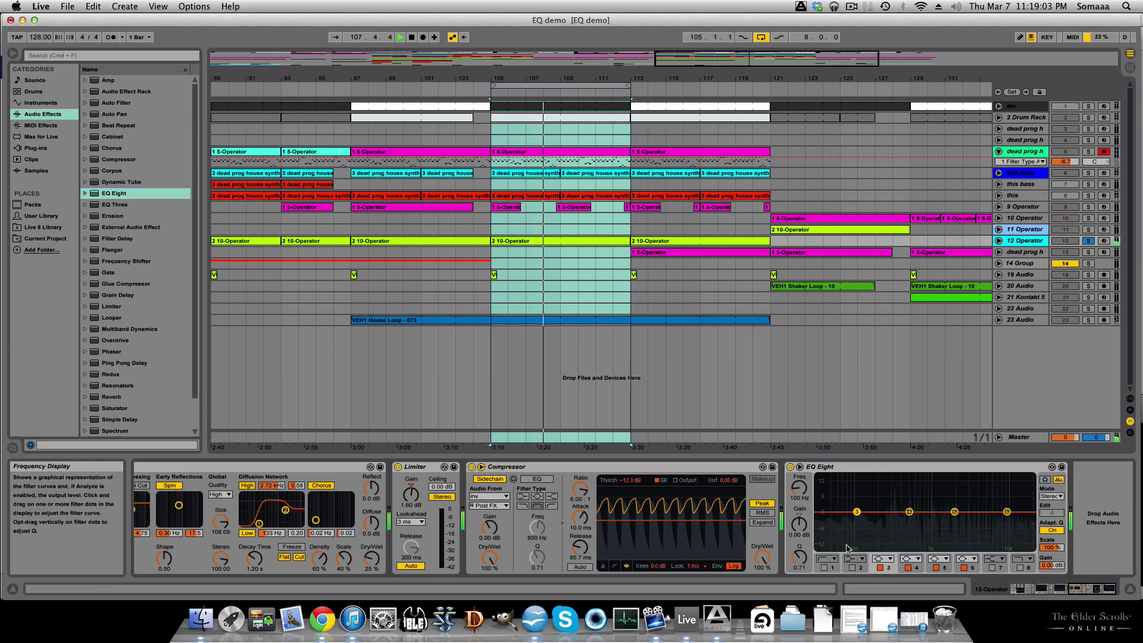
{"action": "left_click", "coordinate": [824, 568]}
{"action": "left_click_drag", "start_coordinate": [908, 514], "coordinate": [884, 521]}
{"action": "left_click", "coordinate": [1087, 241]}
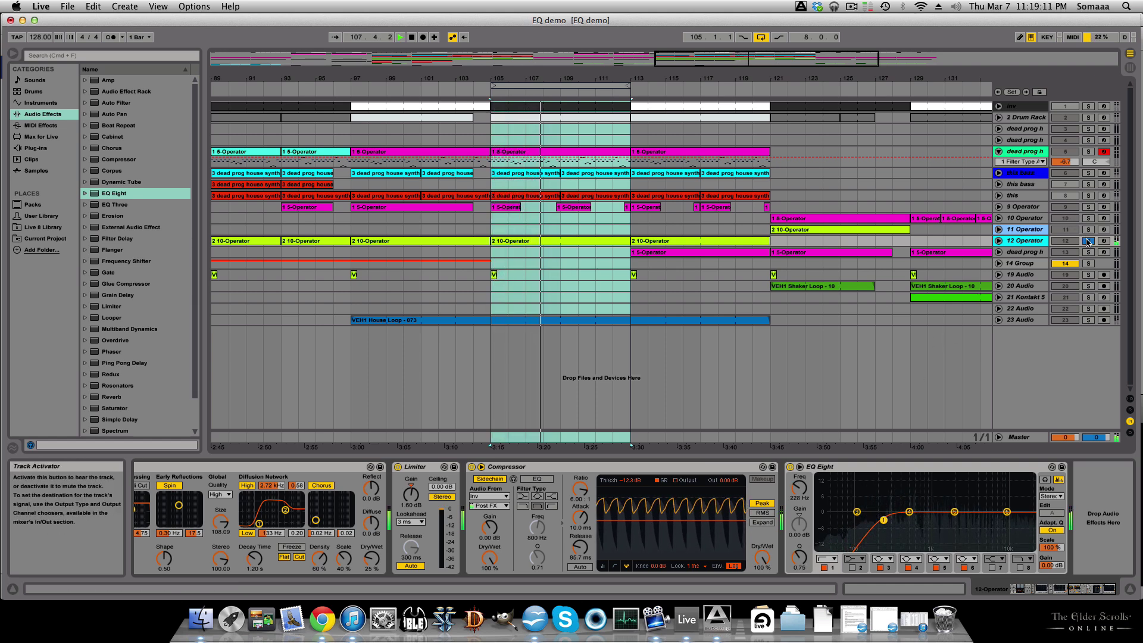
Step: Solo the 23 Audio house loop, activate its EQ Eight and set the band 1 low cut to 177 Hz
{"action": "left_click", "coordinate": [1088, 320]}
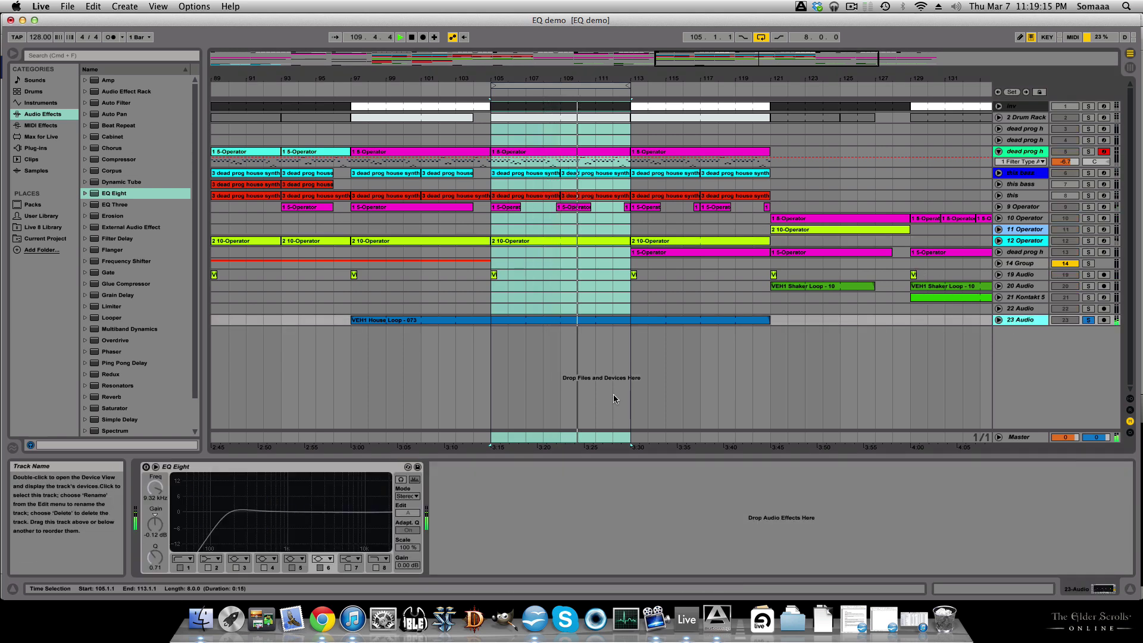
{"action": "left_click", "coordinate": [146, 467]}
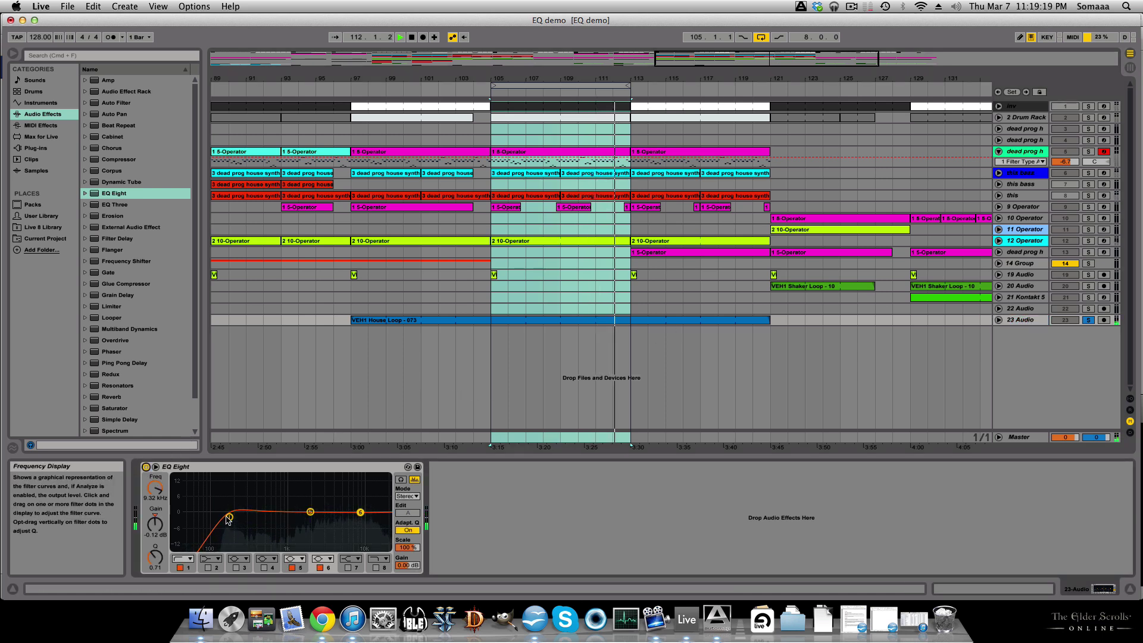
{"action": "left_click", "coordinate": [229, 518]}
{"action": "mouse_move", "coordinate": [242, 521]}
{"action": "left_mouse_down"}
{"action": "mouse_move", "coordinate": [254, 520]}
{"action": "mouse_move", "coordinate": [180, 521]}
{"action": "mouse_move", "coordinate": [250, 518]}
{"action": "left_mouse_up"}
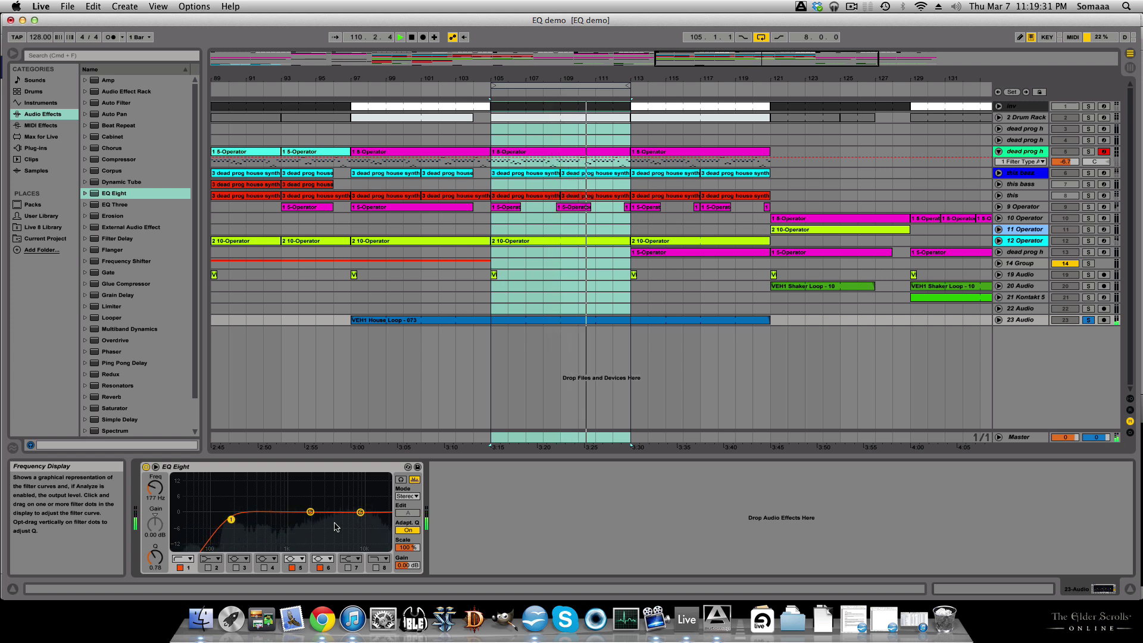
Step: Enable the band 8 high cut on the house loop's EQ Eight and set it to 20.1 kHz
{"action": "left_click", "coordinate": [359, 512]}
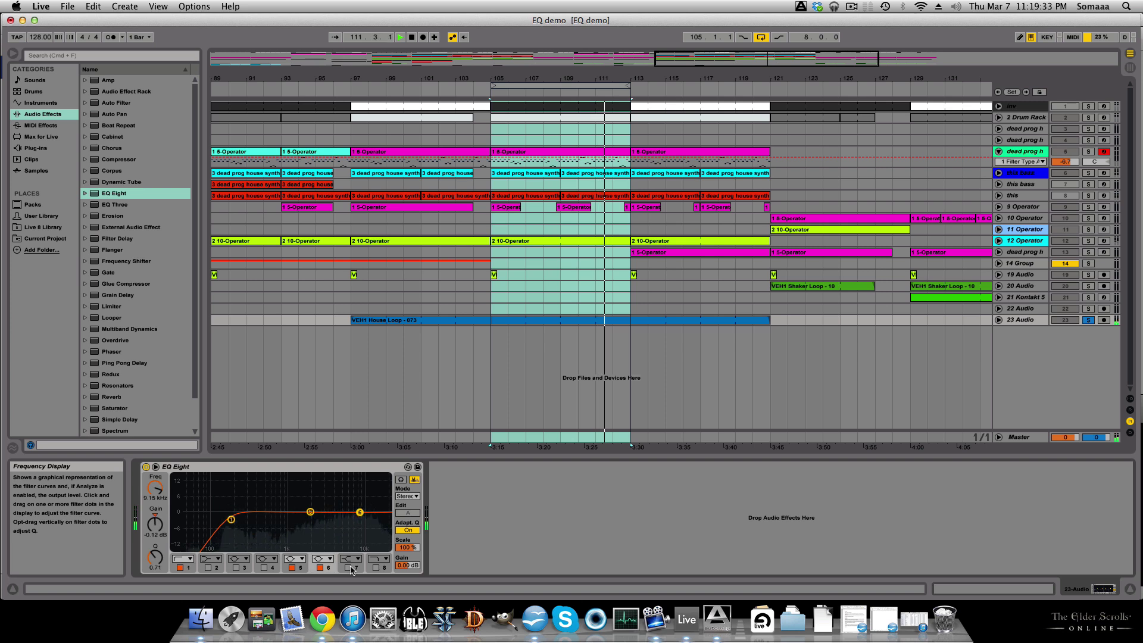
{"action": "left_click", "coordinate": [375, 567]}
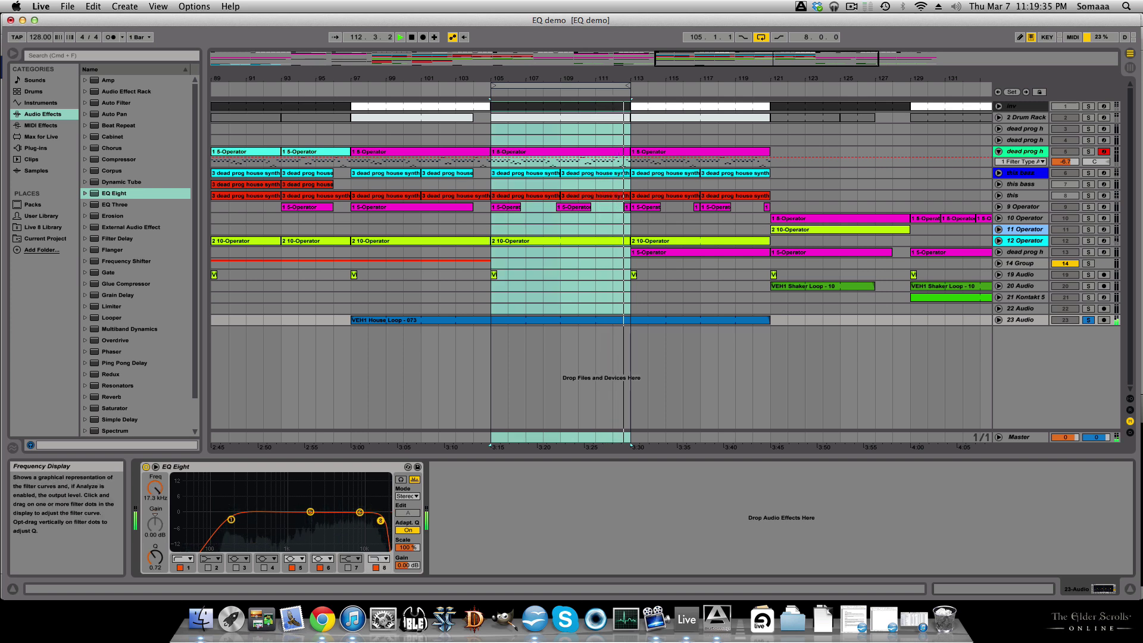
{"action": "left_click_drag", "start_coordinate": [380, 520], "coordinate": [383, 521]}
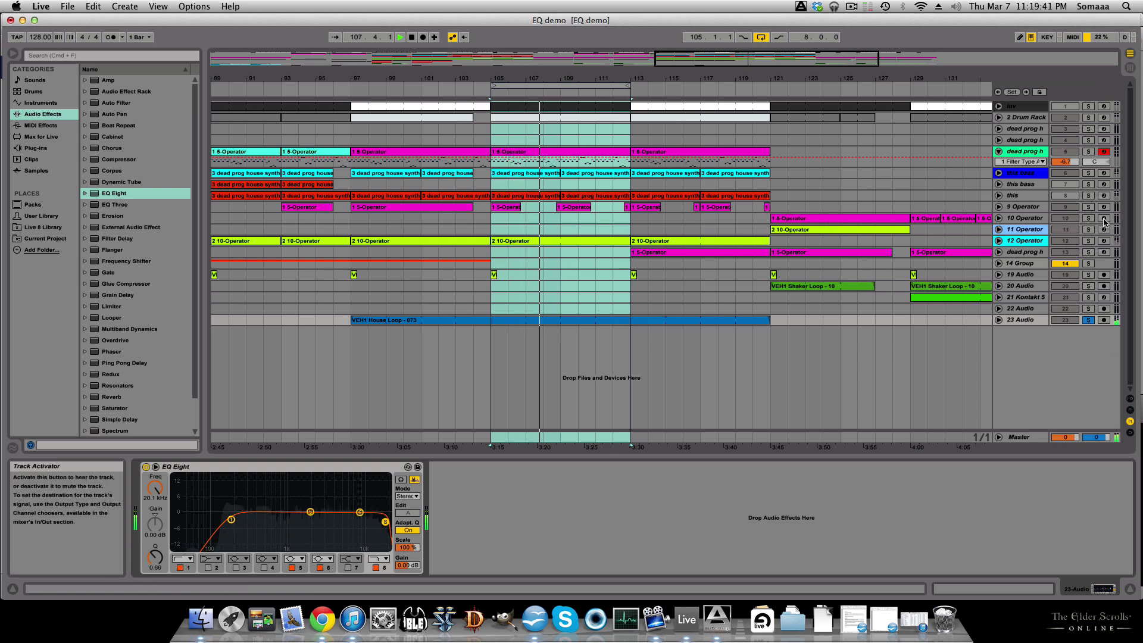
Step: Solo the 9 Operator track and add an EQ Eight after its Limiter with a band 1 low cut at 317 Hz
{"action": "left_click", "coordinate": [1088, 195]}
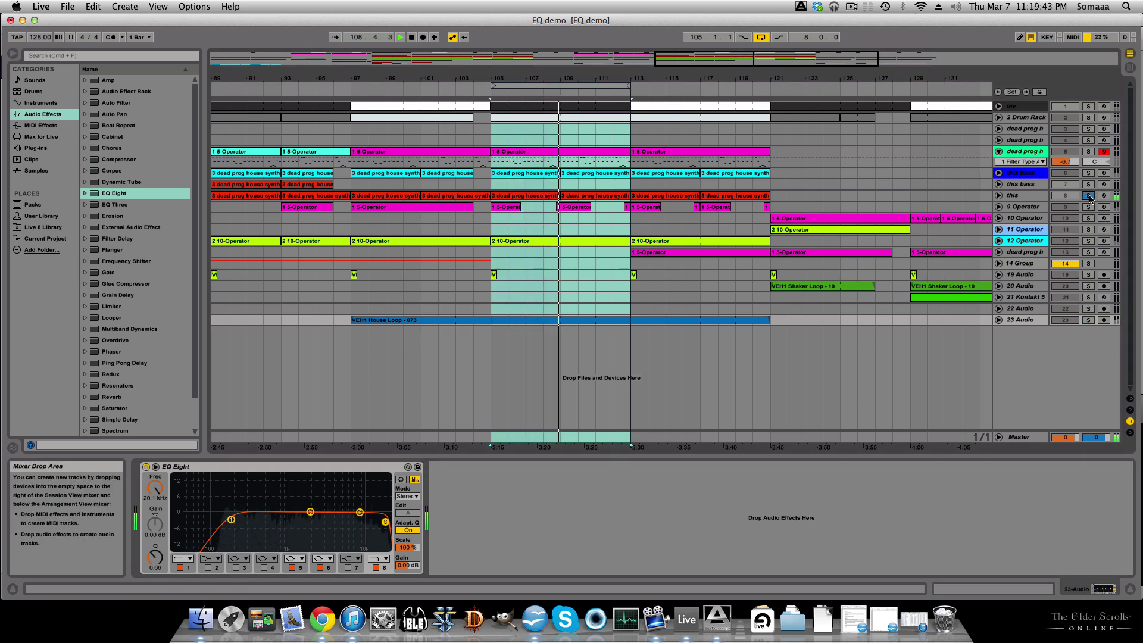
{"action": "left_click", "coordinate": [1089, 207]}
{"action": "left_click", "coordinate": [506, 207]}
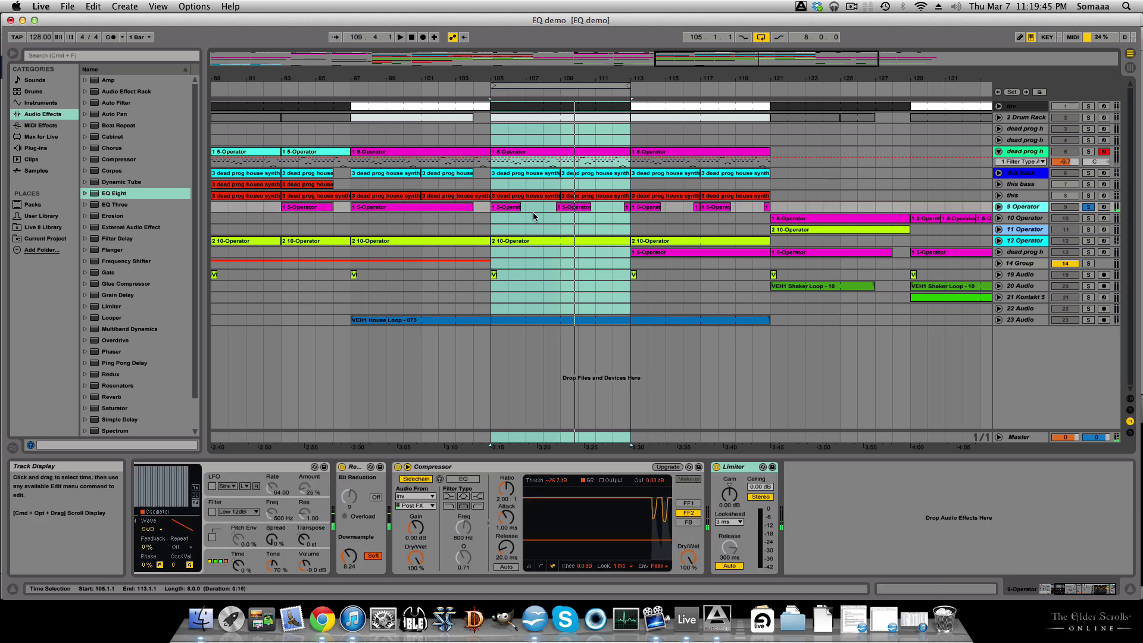
{"action": "key", "text": "space"}
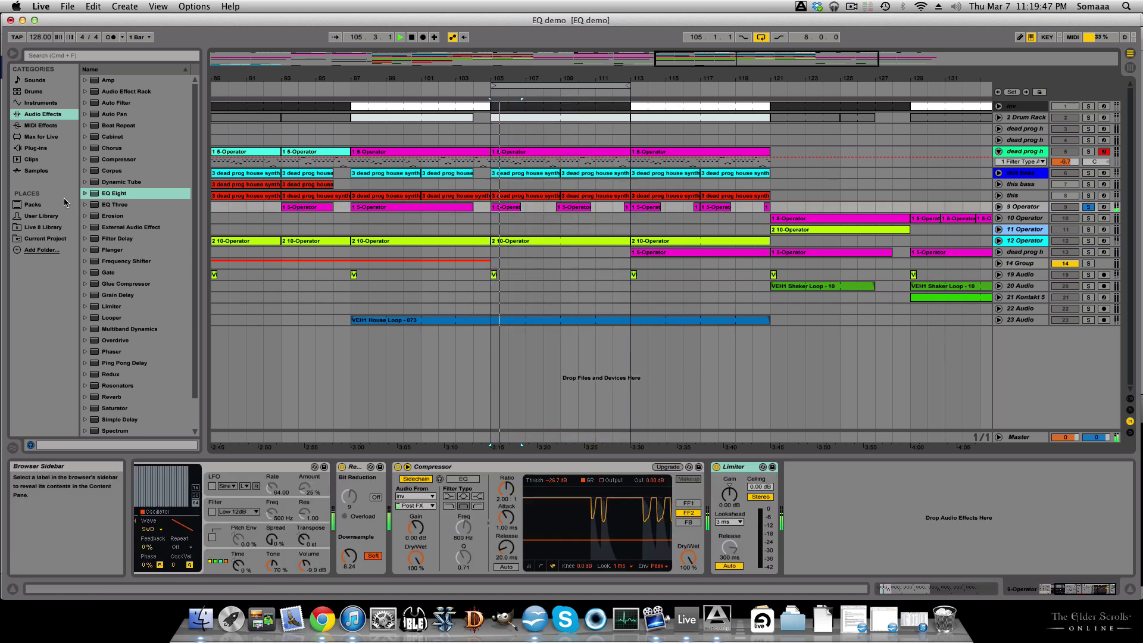
{"action": "left_click_drag", "start_coordinate": [98, 196], "coordinate": [876, 546]}
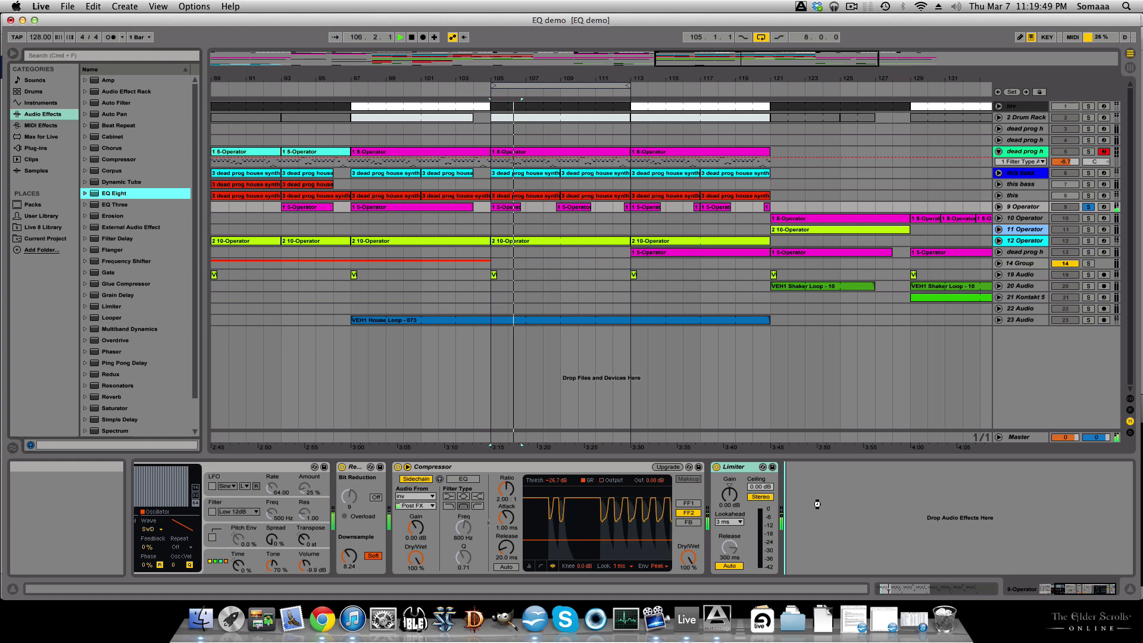
{"action": "left_click_drag", "start_coordinate": [818, 507], "coordinate": [894, 519]}
{"action": "key", "text": "space"}
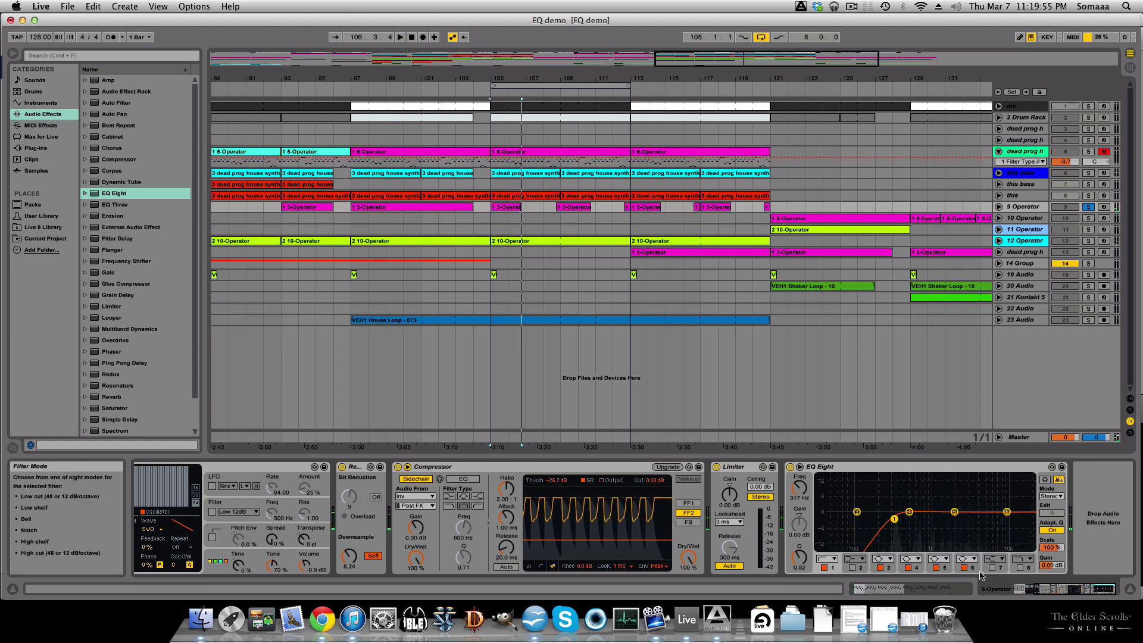
Step: Enable the band 8 high cut at 18.7 kHz on the 9 Operator EQ Eight, audition it, and unsolo the track
{"action": "left_click", "coordinate": [1022, 567]}
{"action": "key", "text": "space"}
{"action": "left_click_drag", "start_coordinate": [1026, 518], "coordinate": [1026, 529]}
{"action": "key", "text": "space"}
{"action": "key", "text": "space"}
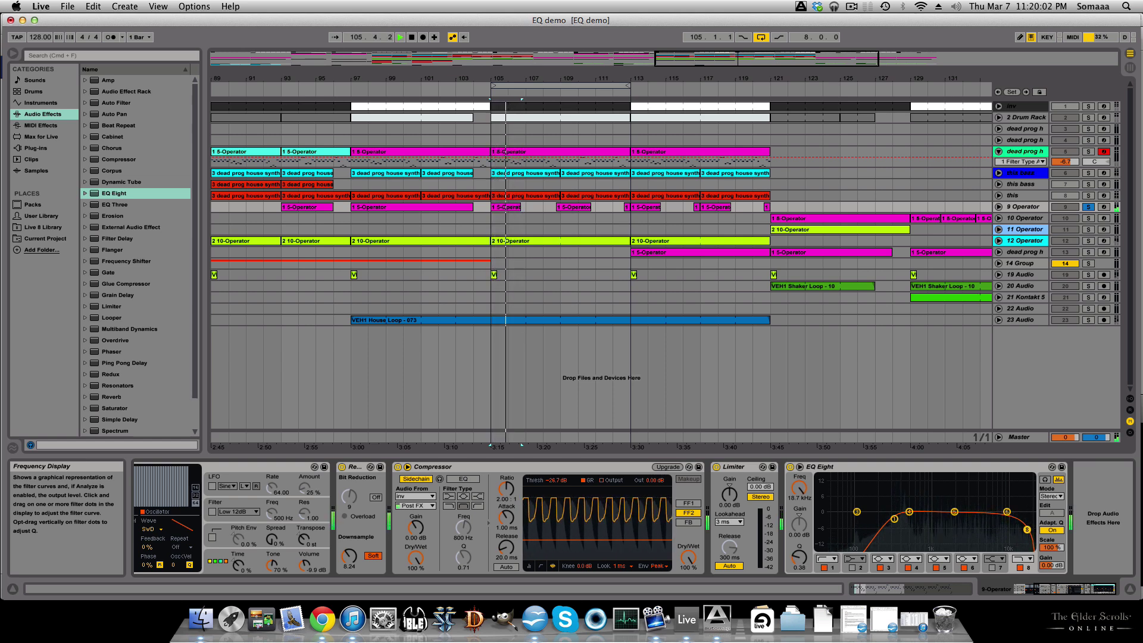
{"action": "left_click", "coordinate": [1088, 207]}
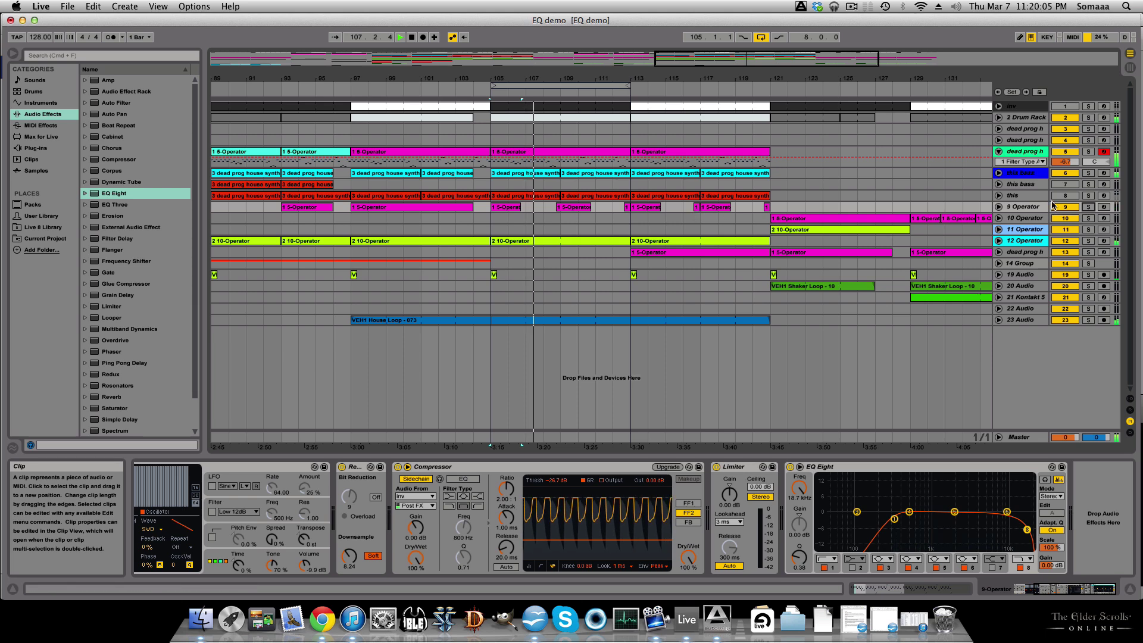
Step: Solo track 8 ("this"), activate the EQ Eight in its device chain, and unsolo the track
{"action": "left_click", "coordinate": [1089, 195]}
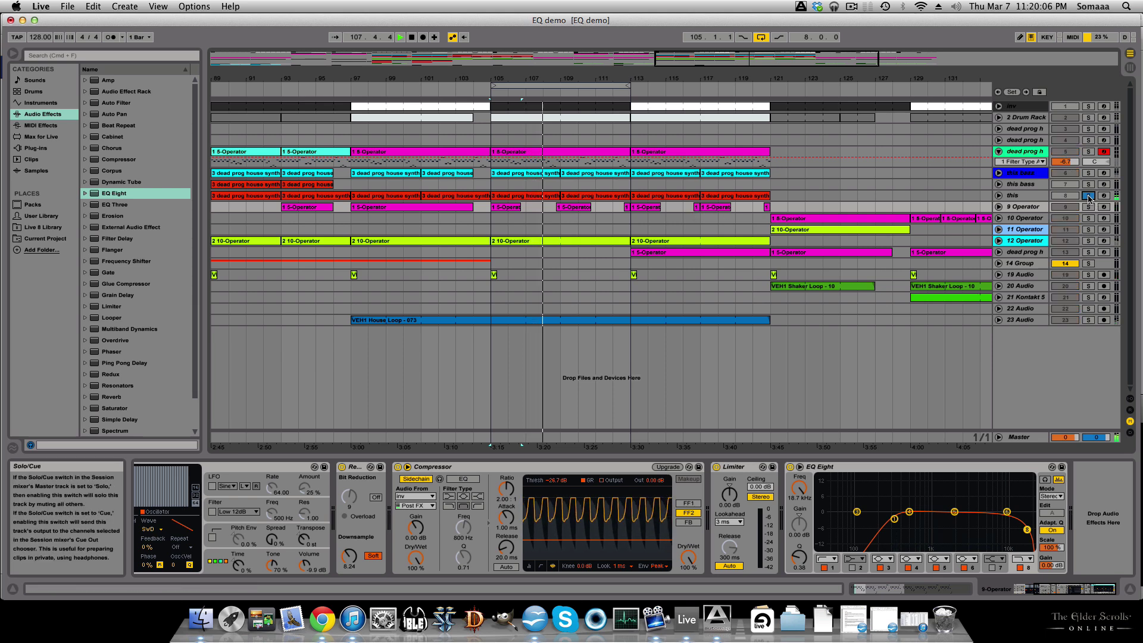
{"action": "left_click", "coordinate": [1020, 196]}
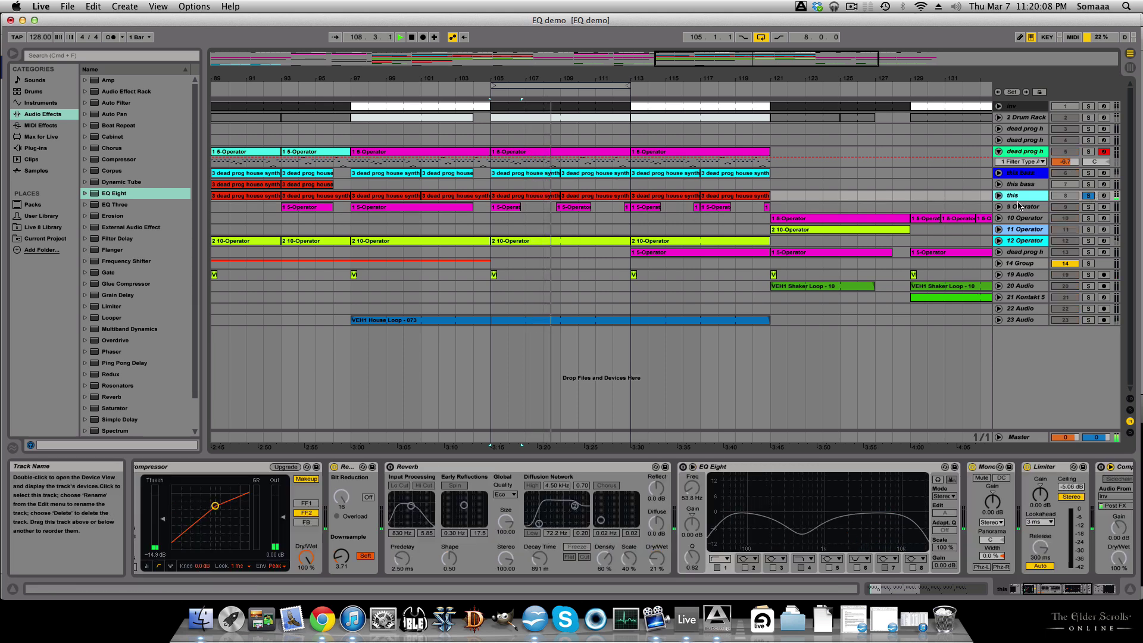
{"action": "left_click", "coordinate": [683, 467]}
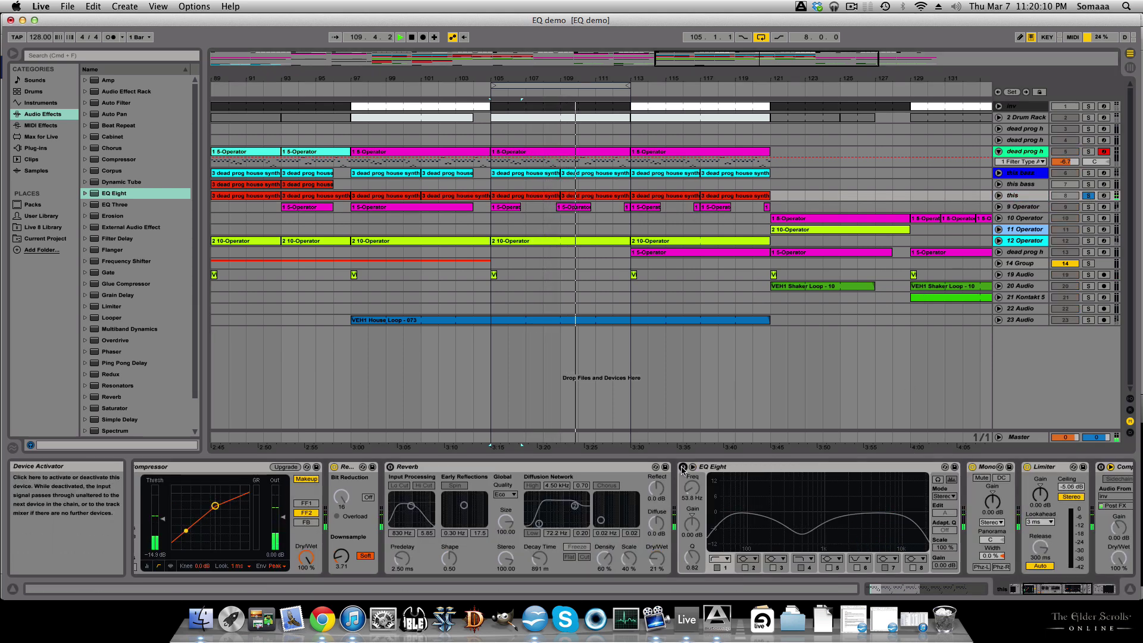
{"action": "left_click", "coordinate": [1088, 196]}
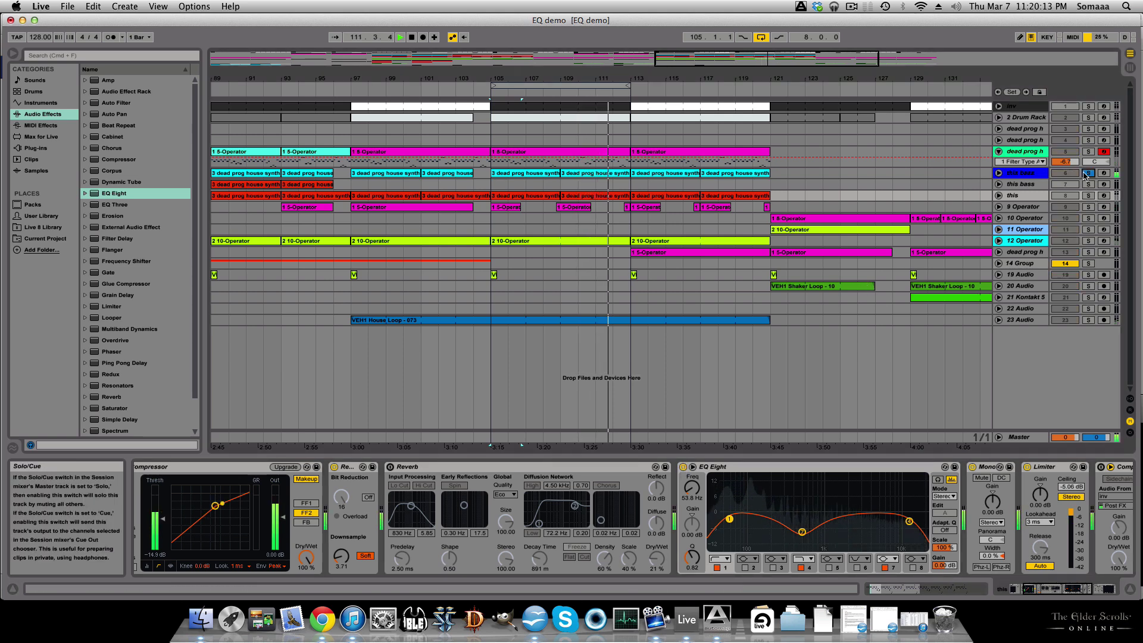
Step: Compare the soloed track 6 bass with the full mix in the Master's Ozone 5 spectrum display, and close the plug-in window
{"action": "left_click", "coordinate": [1088, 173]}
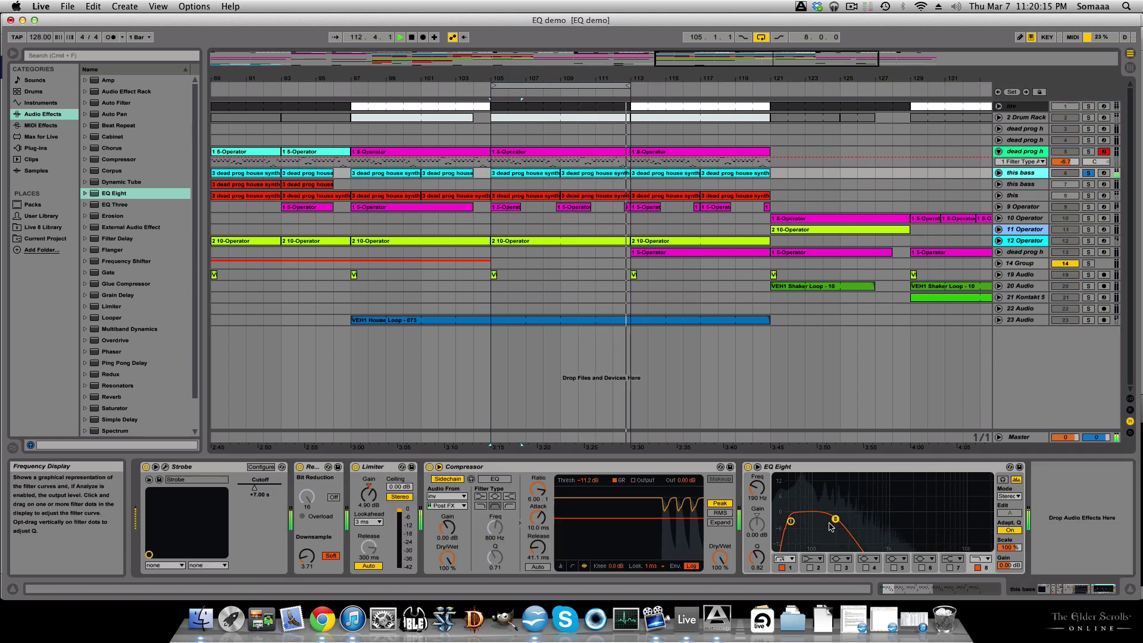
{"action": "left_click", "coordinate": [1019, 438]}
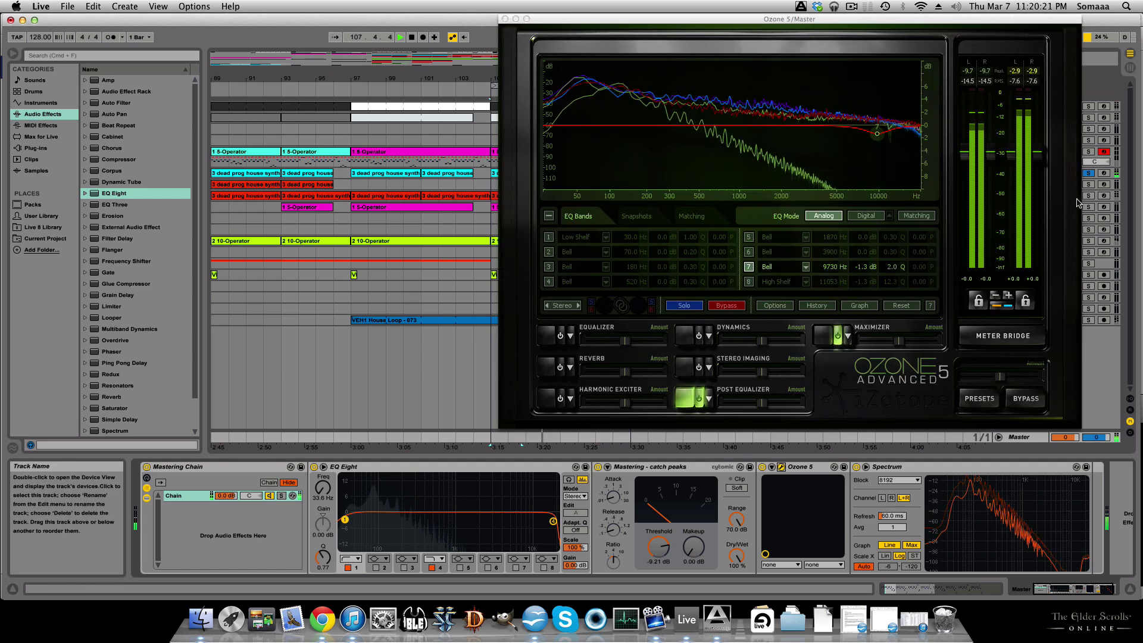
{"action": "key", "text": "space"}
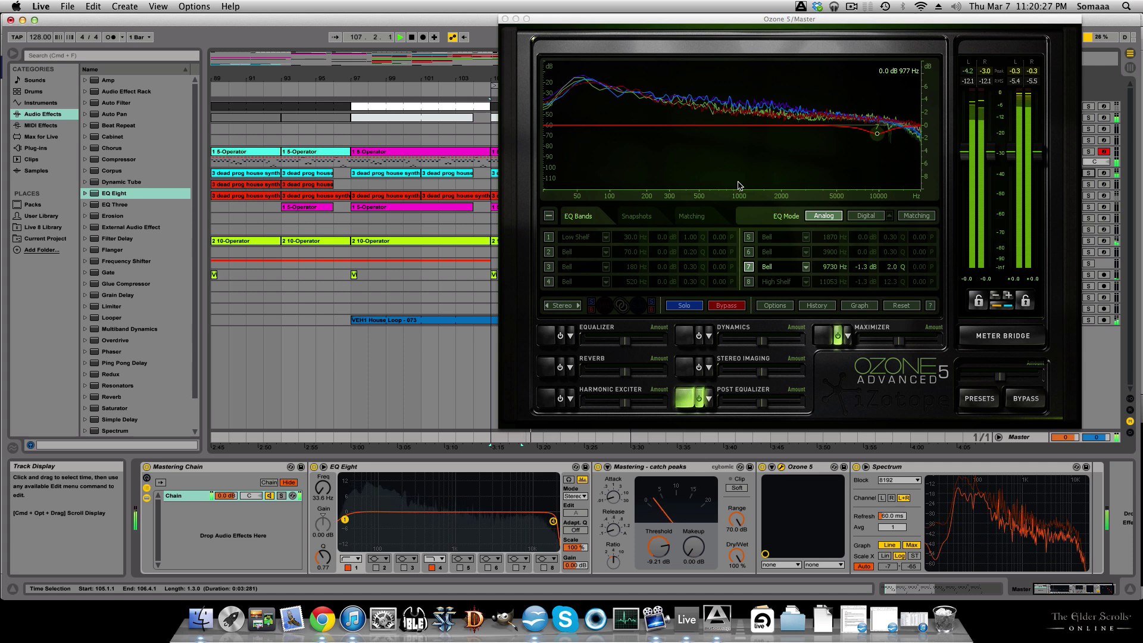
{"action": "left_click", "coordinate": [505, 20]}
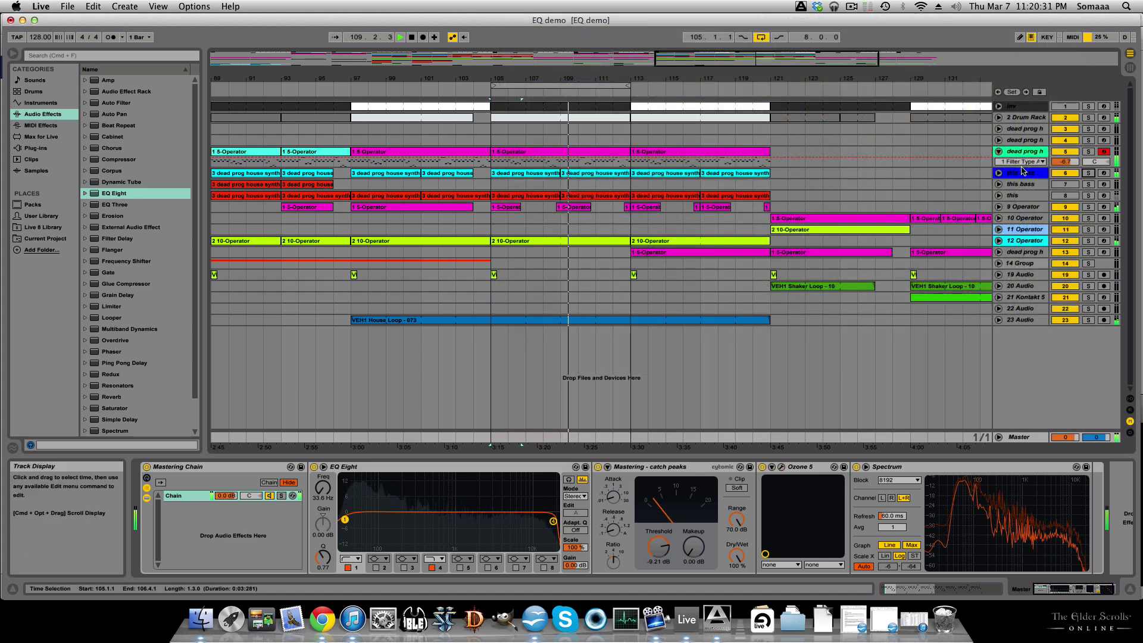
Step: Change band 1 of track 5's EQ Eight to a 12 dB/octave low cut and tune it to 224 Hz against the full mix
{"action": "left_click", "coordinate": [1089, 152]}
{"action": "left_click", "coordinate": [1023, 152]}
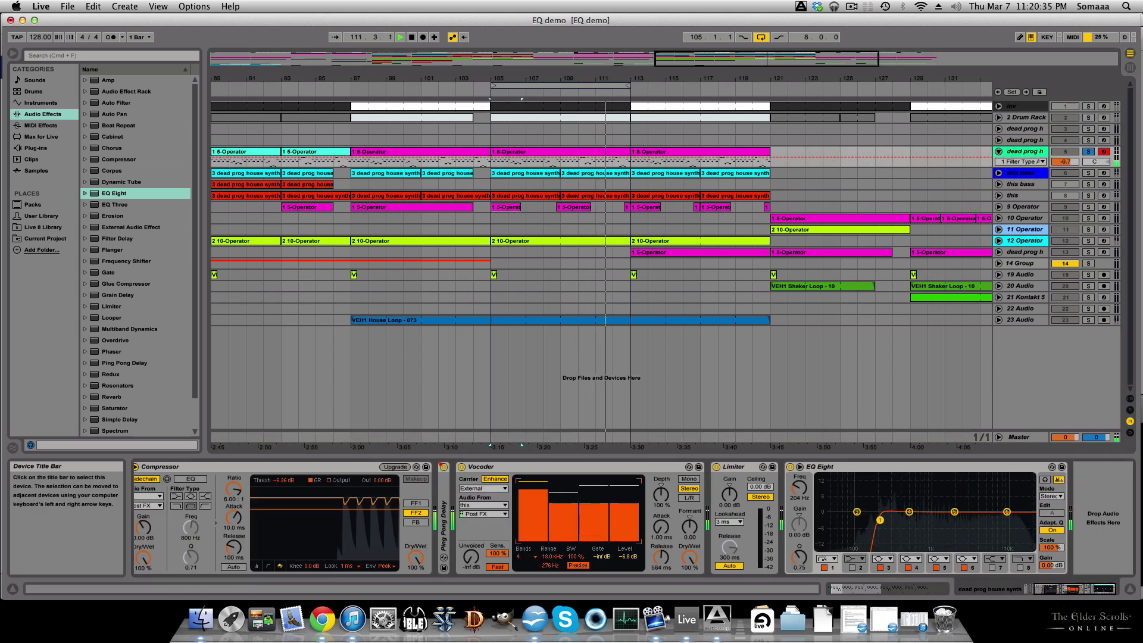
{"action": "left_click", "coordinate": [828, 559]}
{"action": "left_click", "coordinate": [828, 577]}
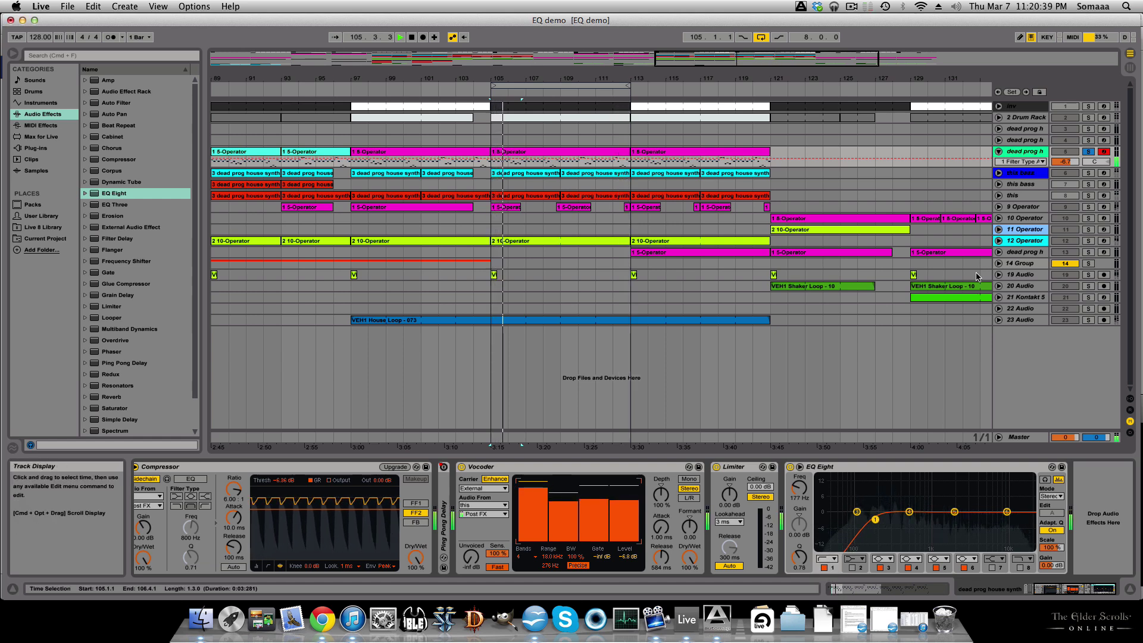
{"action": "left_click", "coordinate": [1087, 151]}
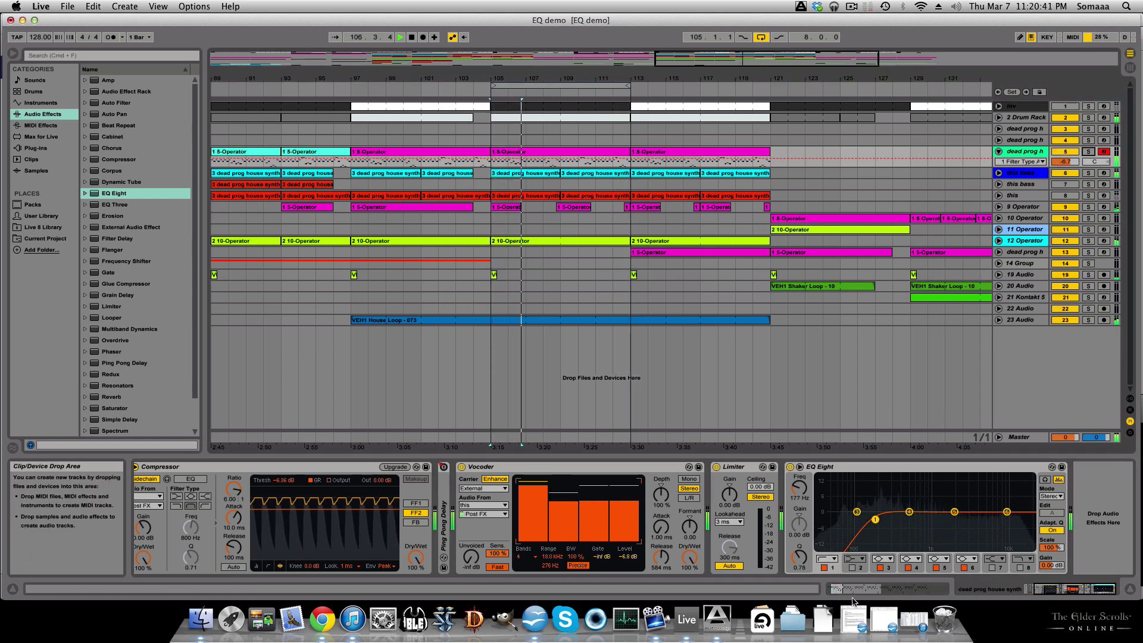
{"action": "left_click_drag", "start_coordinate": [875, 521], "coordinate": [847, 524]}
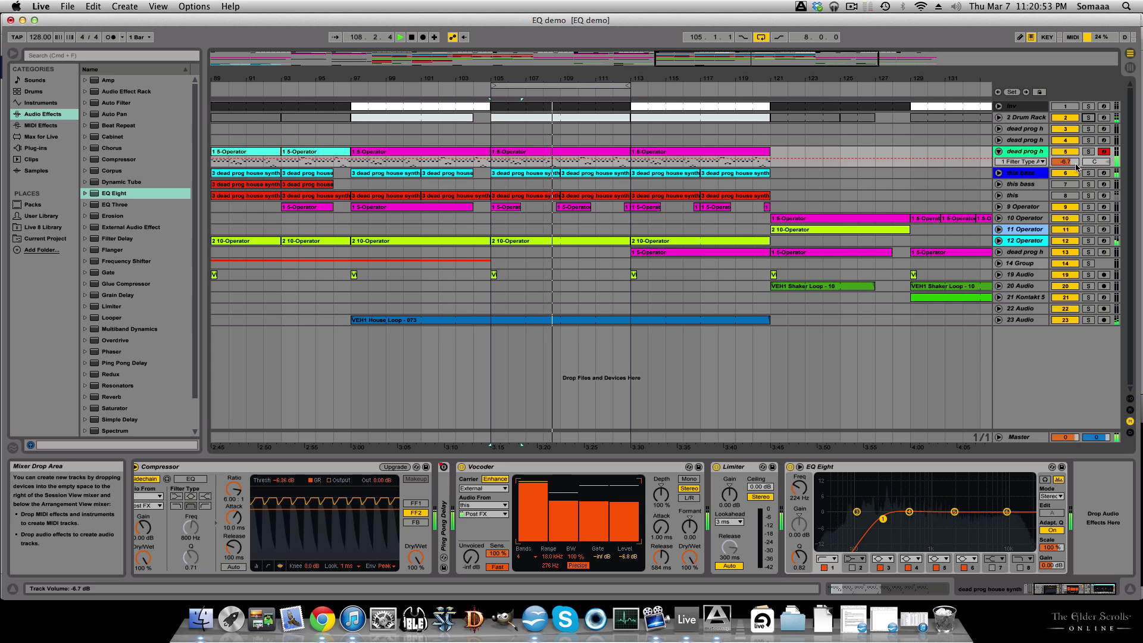
Step: Select the loop region from bar 105 to 113 and play back the full mix over it
{"action": "left_click", "coordinate": [580, 85]}
{"action": "key", "text": "space"}
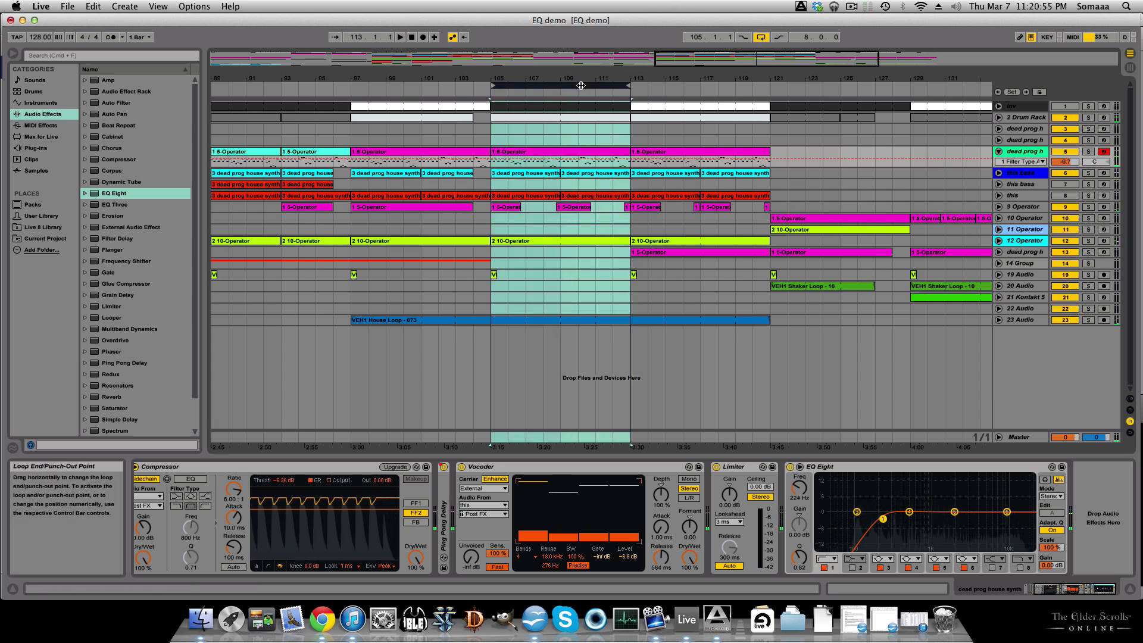
{"action": "key", "text": "space"}
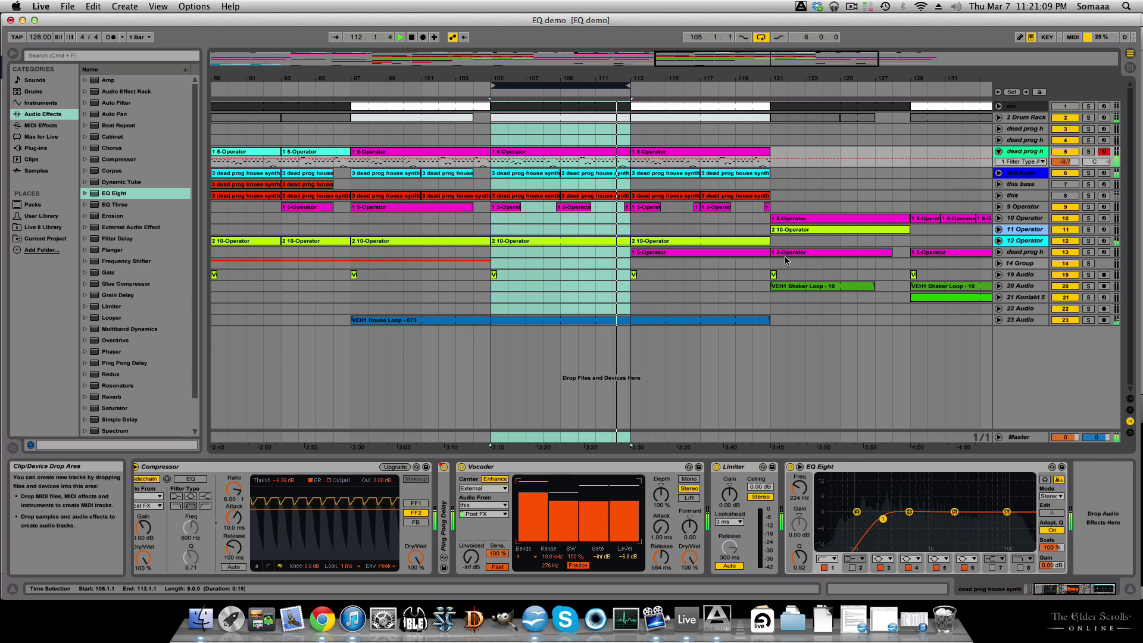
Step: Show the Master track's device chain, select its EQ Eight, and save the Live Set
{"action": "left_click", "coordinate": [1019, 437]}
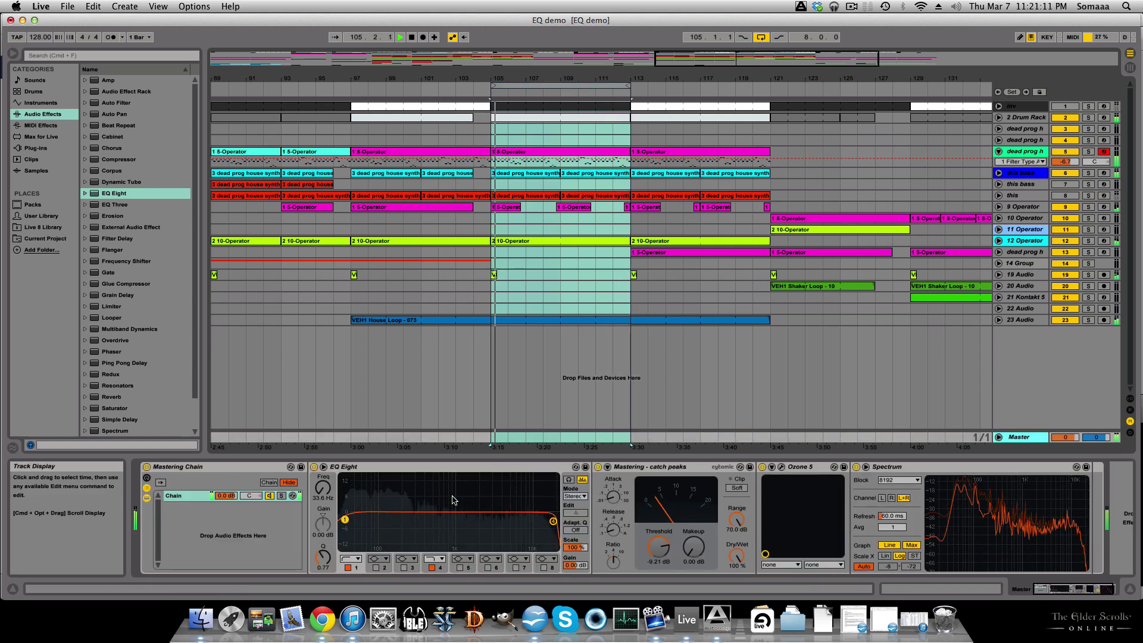
{"action": "left_click", "coordinate": [361, 468]}
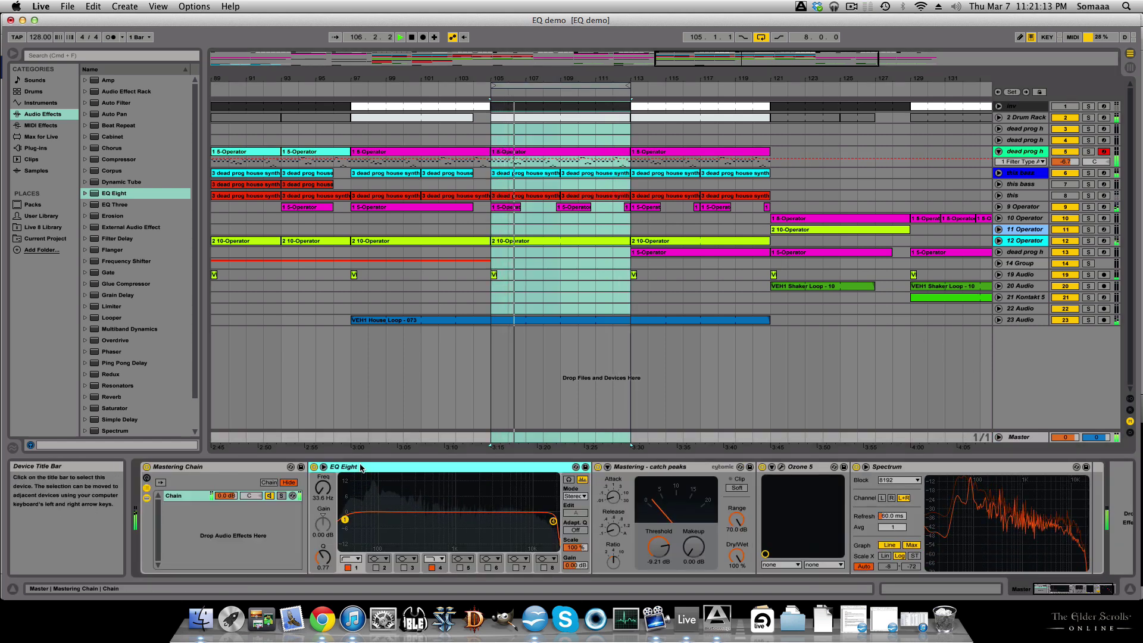
{"action": "key", "text": "super+s"}
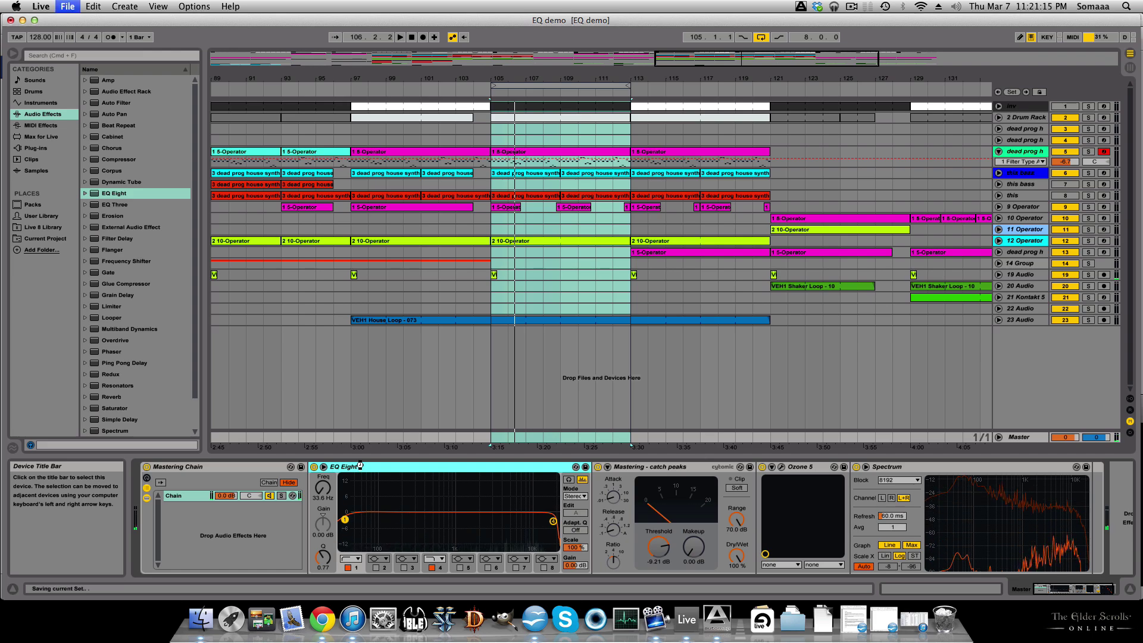